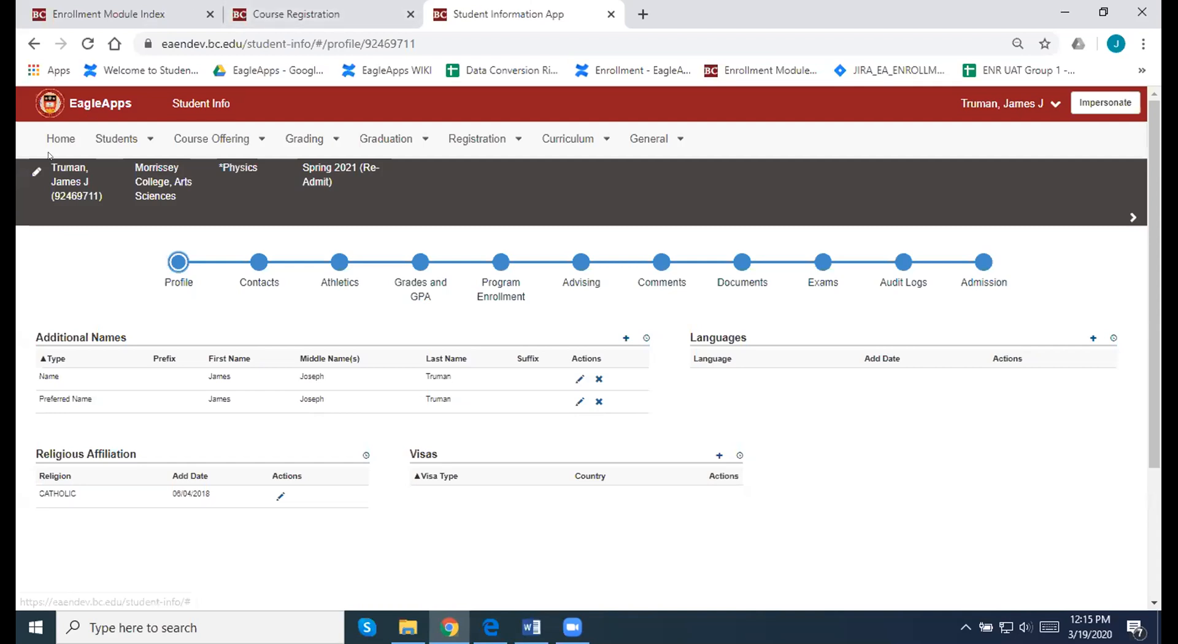
Step: View the student selector without changing the student, and expand the summary header to review the student's profile
{"action": "left_click", "coordinate": [35, 171]}
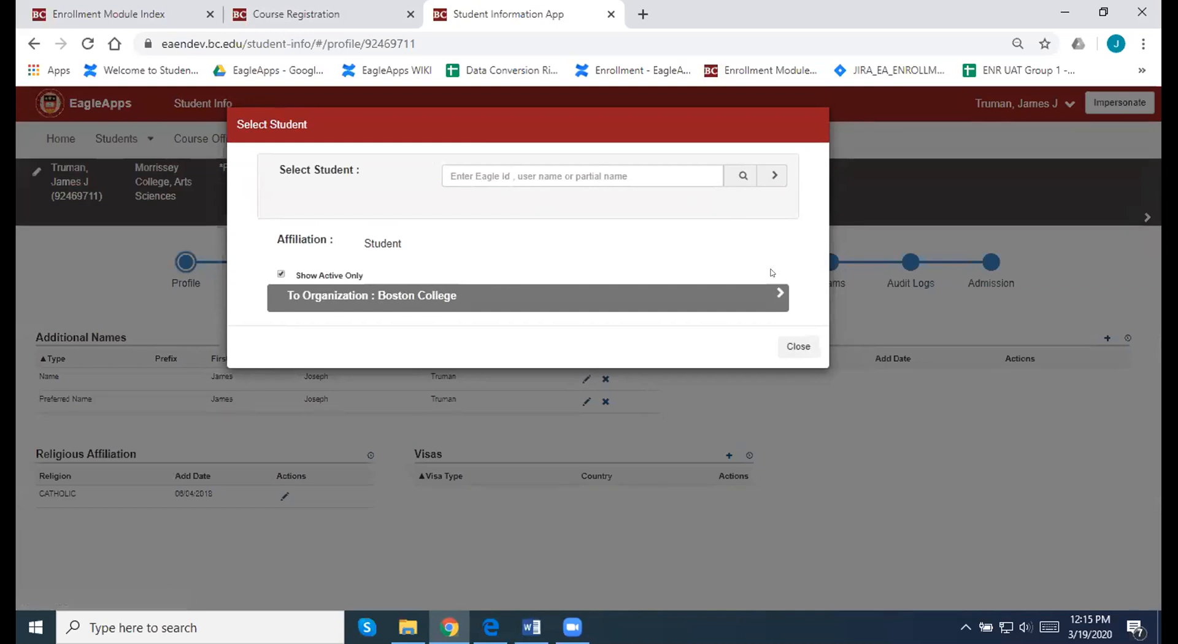
{"action": "left_click", "coordinate": [798, 346]}
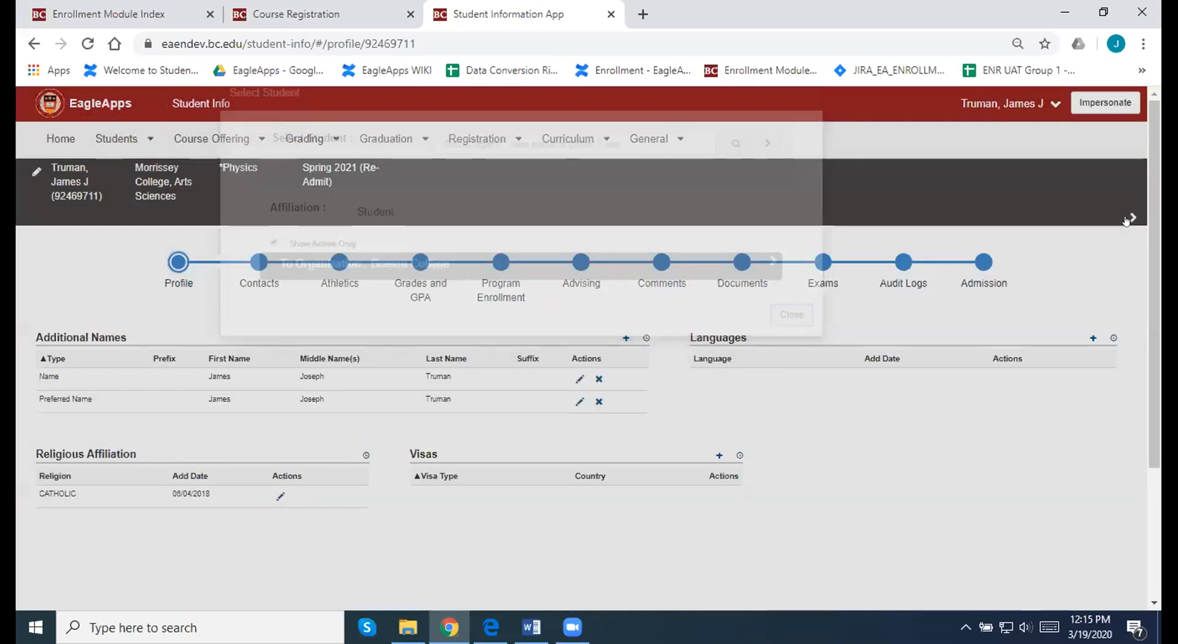
{"action": "left_click", "coordinate": [1127, 218]}
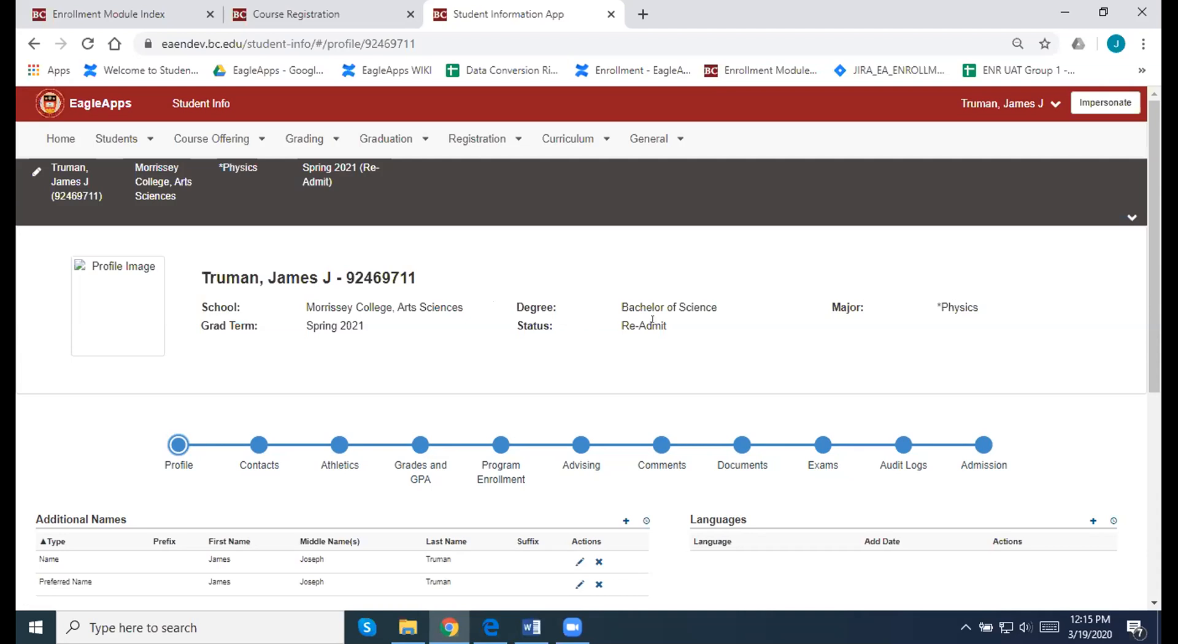
{"action": "scroll", "coordinate": [651, 319], "scroll_direction": "down", "scroll_amount": 2}
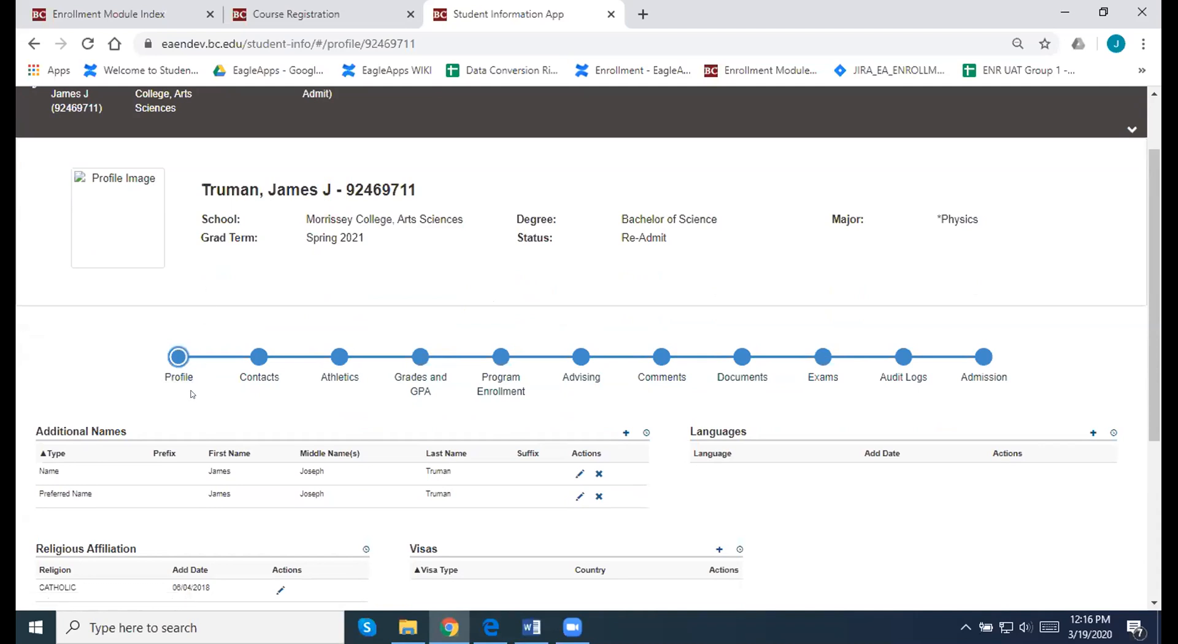
{"action": "scroll", "coordinate": [195, 410], "scroll_direction": "down", "scroll_amount": 1}
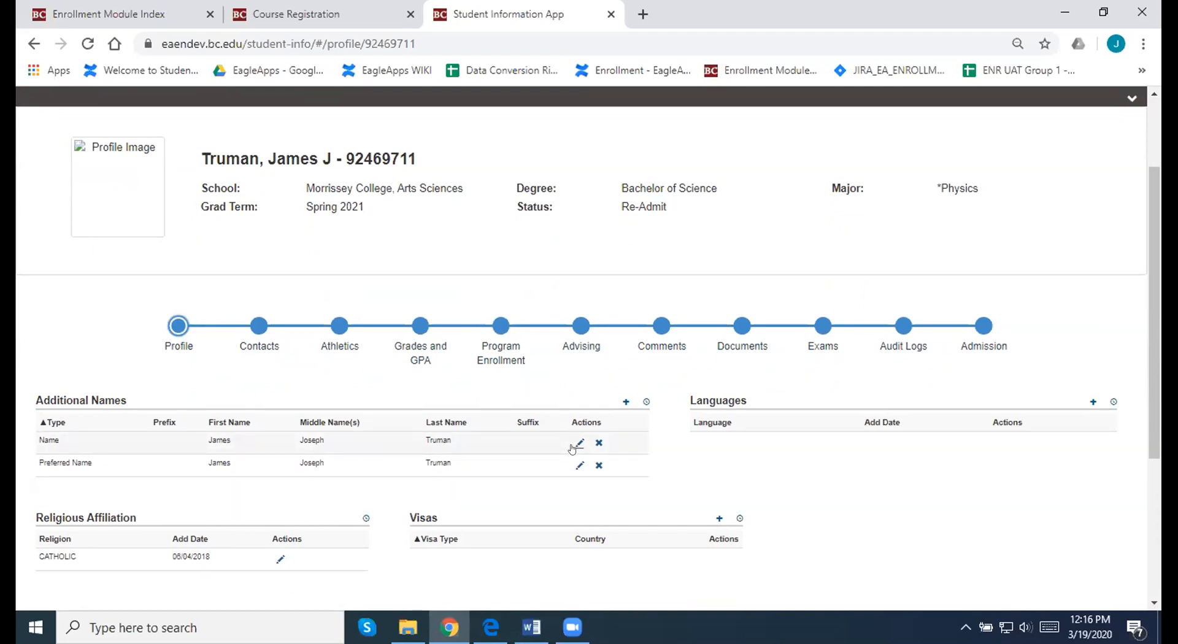
{"action": "scroll", "coordinate": [666, 395], "scroll_direction": "up", "scroll_amount": 1}
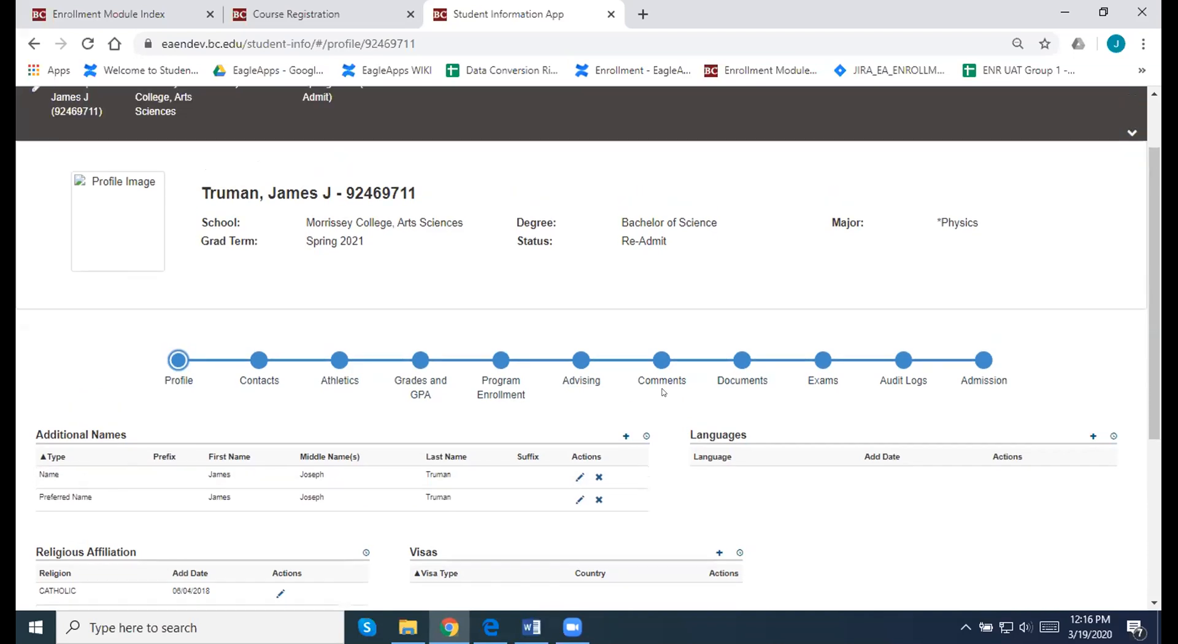
Step: Review the student's Contacts information and the Sports list in the Athletics section
{"action": "left_click", "coordinate": [251, 381]}
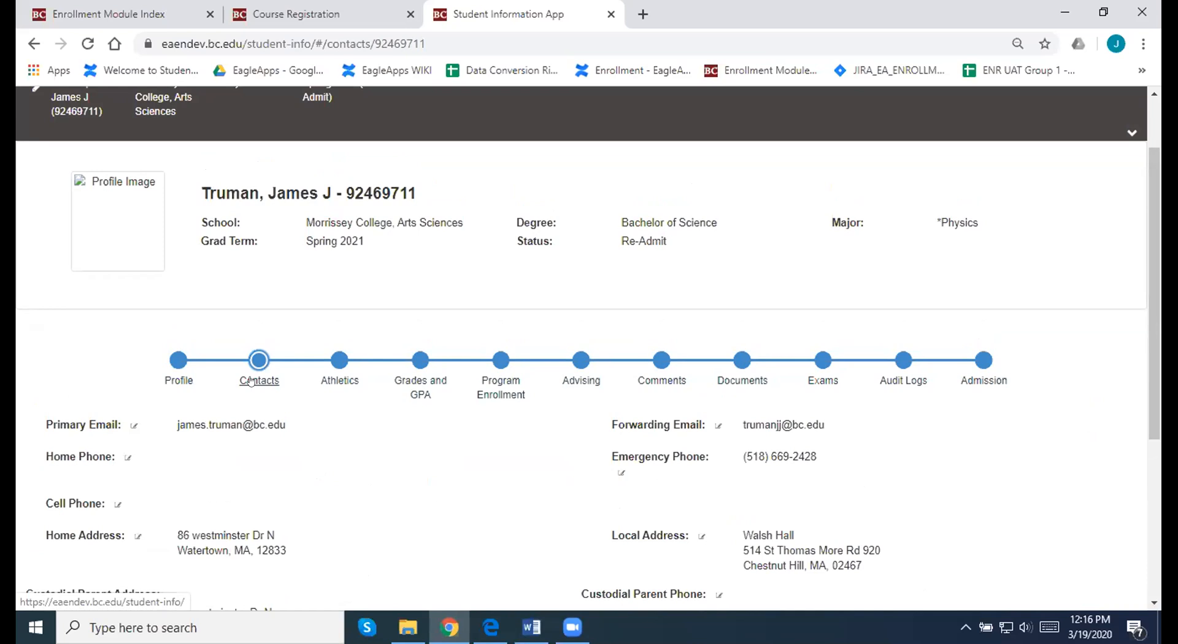
{"action": "scroll", "coordinate": [359, 447], "scroll_direction": "down", "scroll_amount": 2}
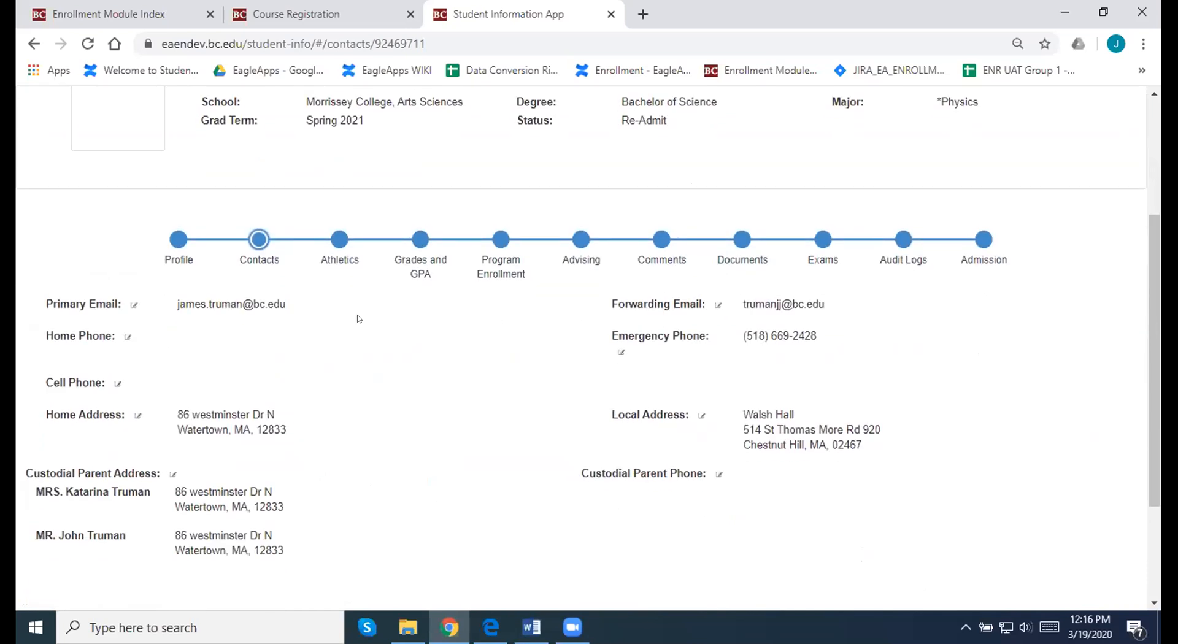
{"action": "left_click", "coordinate": [343, 264]}
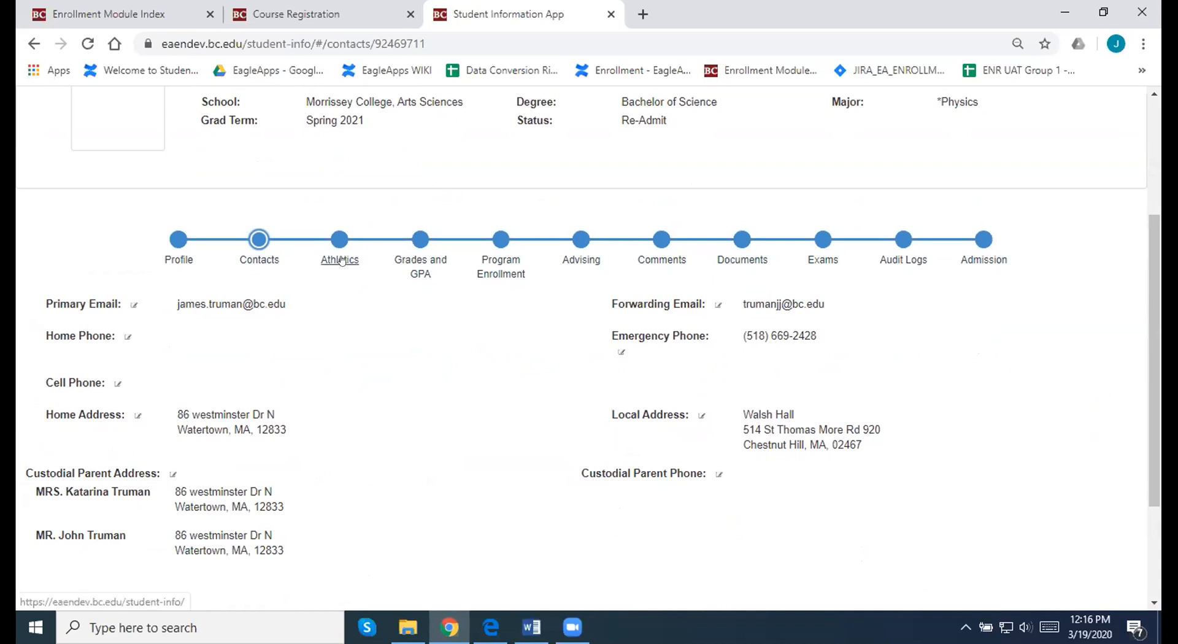
{"action": "scroll", "coordinate": [341, 261], "scroll_direction": "down", "scroll_amount": 3}
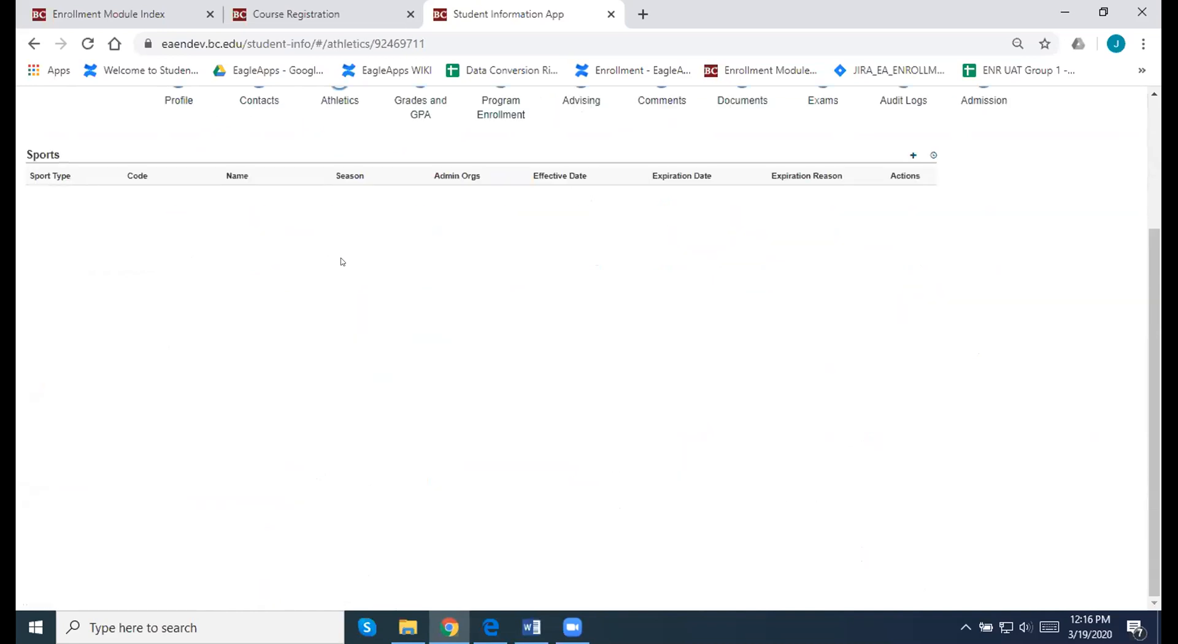
{"action": "scroll", "coordinate": [342, 262], "scroll_direction": "up", "scroll_amount": 2}
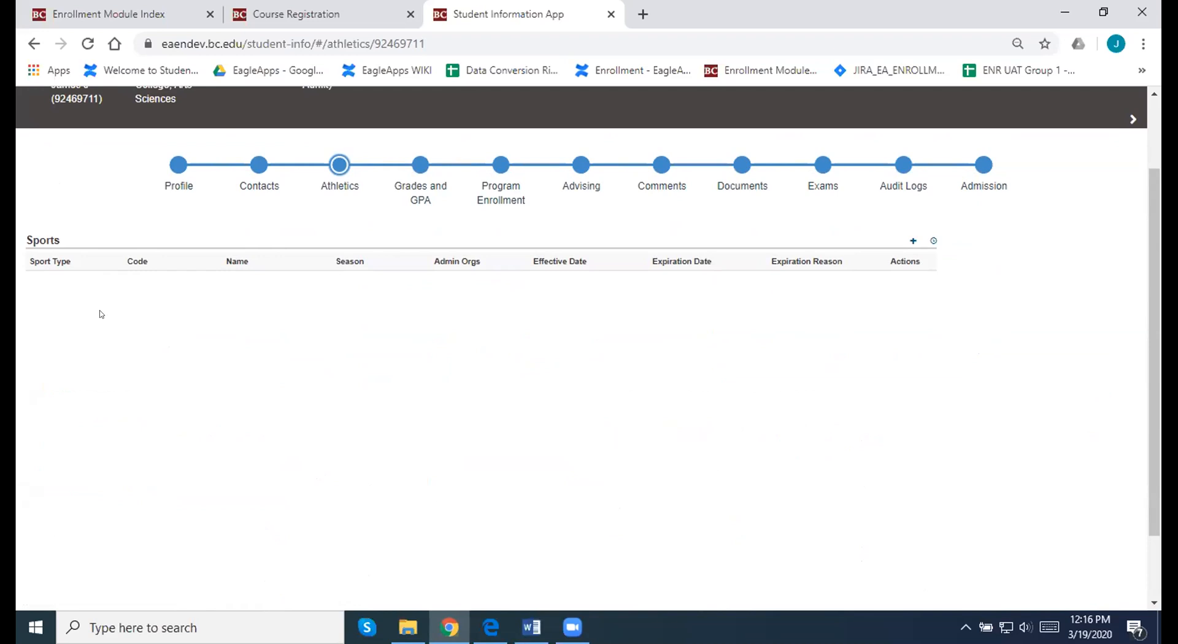
{"action": "scroll", "coordinate": [305, 299], "scroll_direction": "up", "scroll_amount": 1}
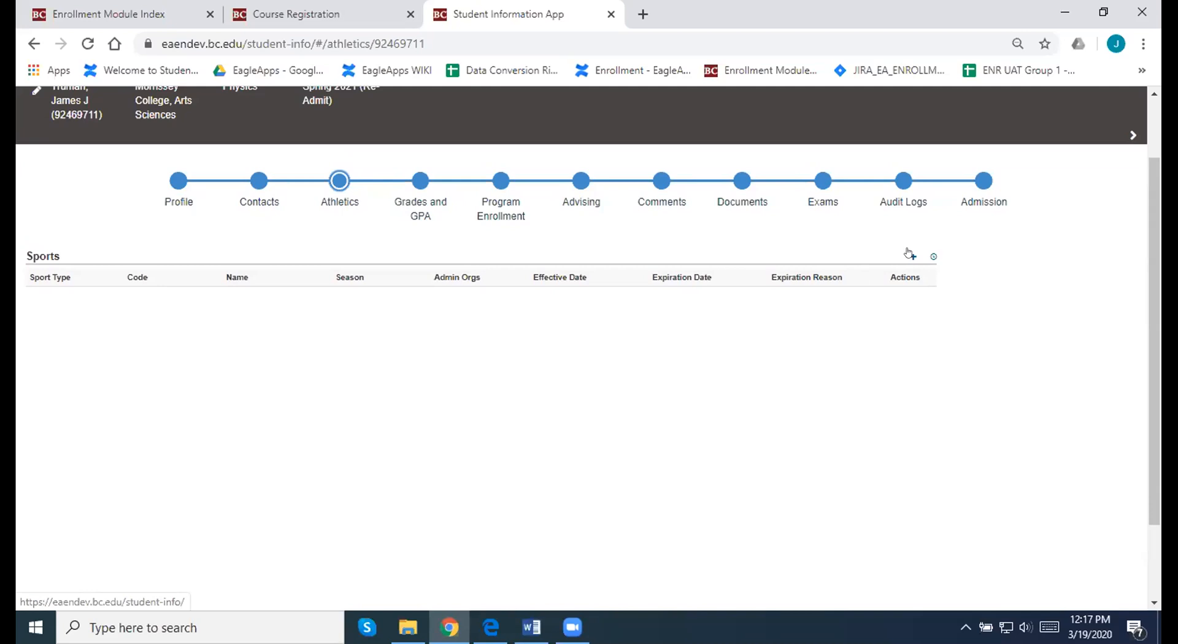
Step: Show Grades and GPA with all terms collapsed, and view the available program choices without changing the program
{"action": "left_click", "coordinate": [421, 206]}
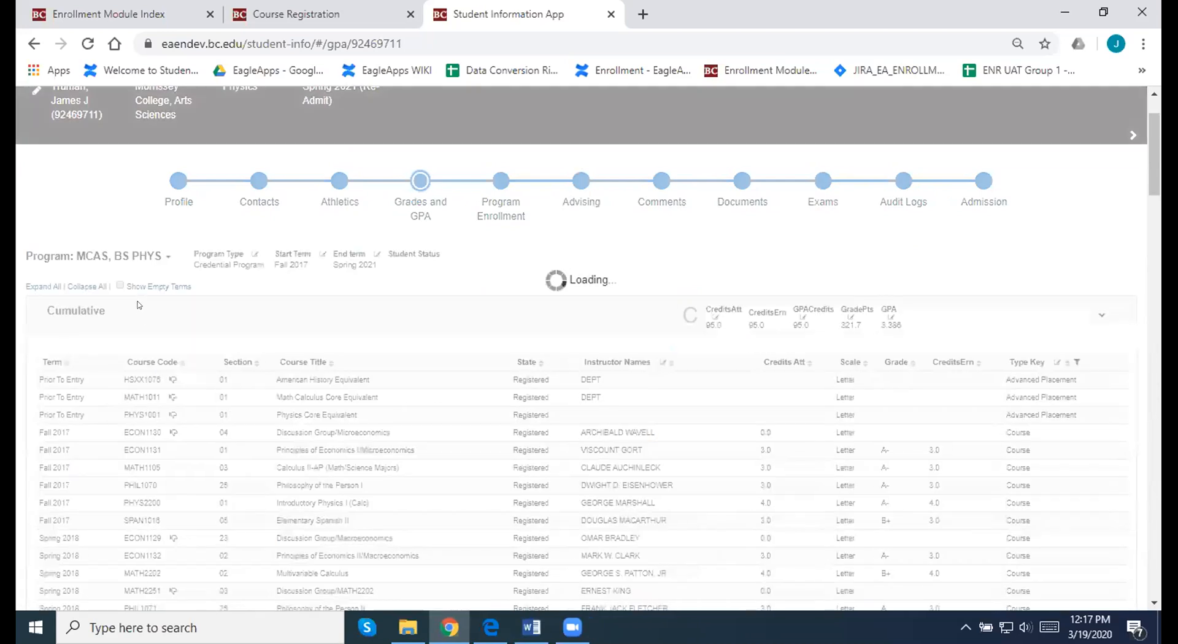
{"action": "left_click", "coordinate": [87, 287]}
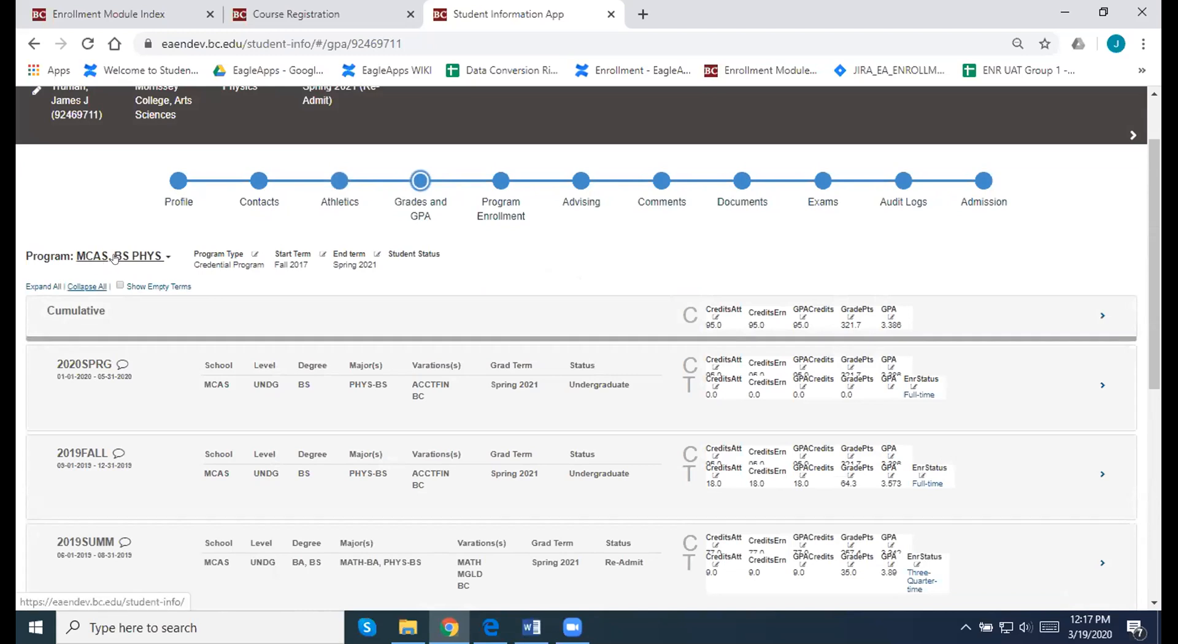
{"action": "left_click", "coordinate": [167, 251]}
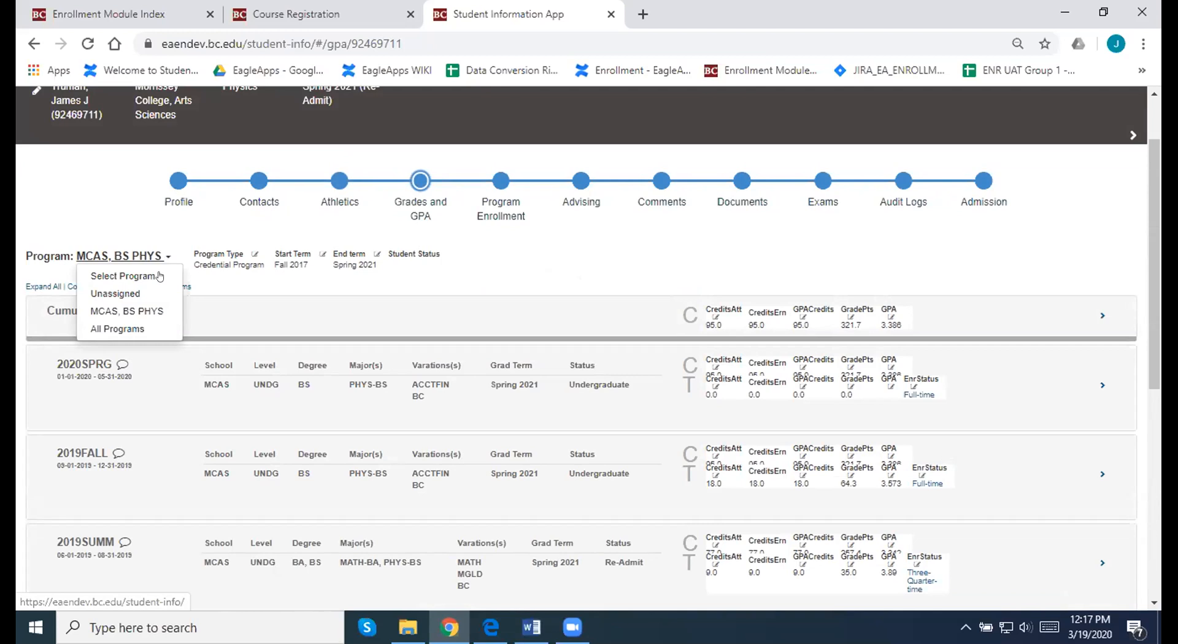
{"action": "left_click", "coordinate": [211, 278]}
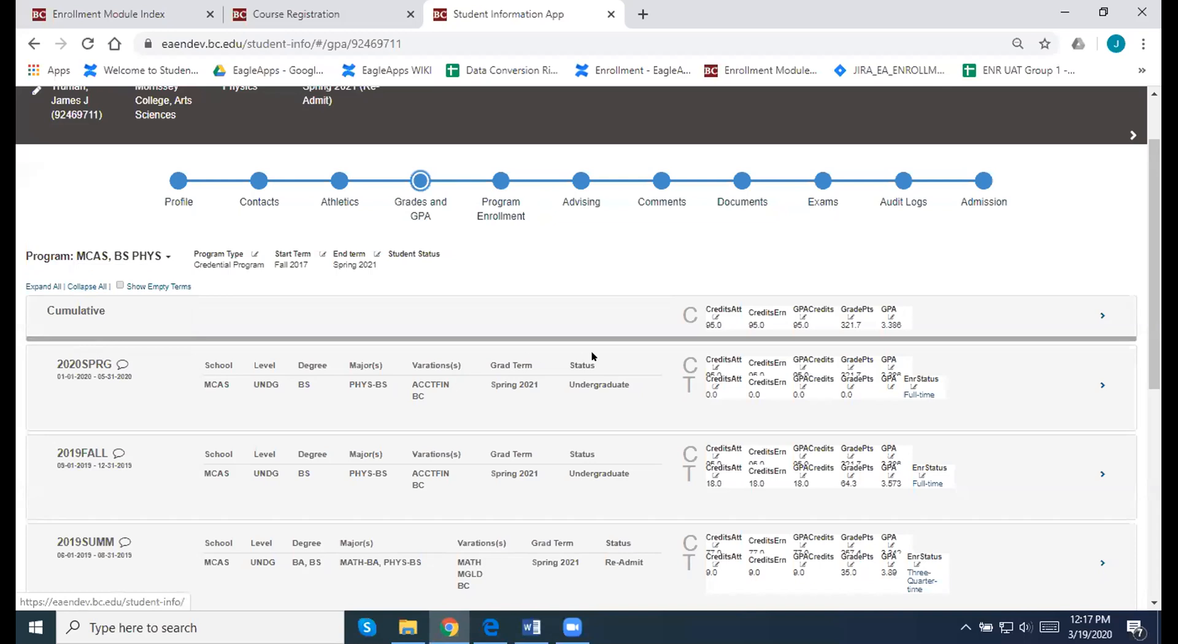
Step: Expand the 2020SPRG term to view its courses, and expand all terms to review the cumulative course history
{"action": "left_click", "coordinate": [1102, 385]}
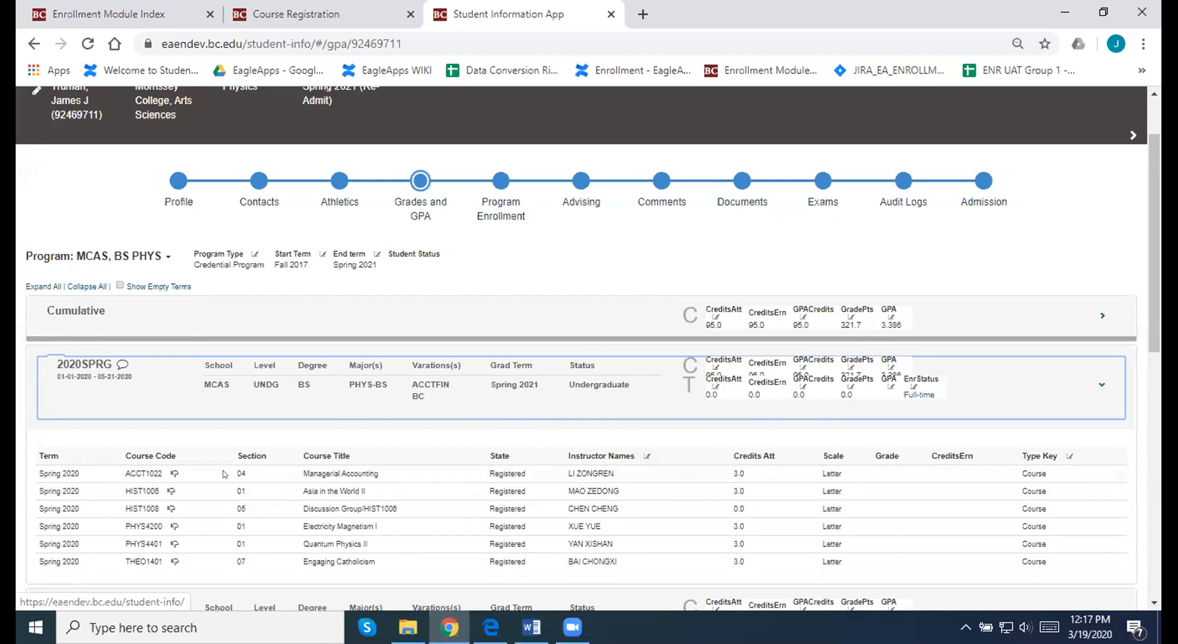
{"action": "mouse_move", "coordinate": [170, 475]}
{"action": "left_click", "coordinate": [44, 286]}
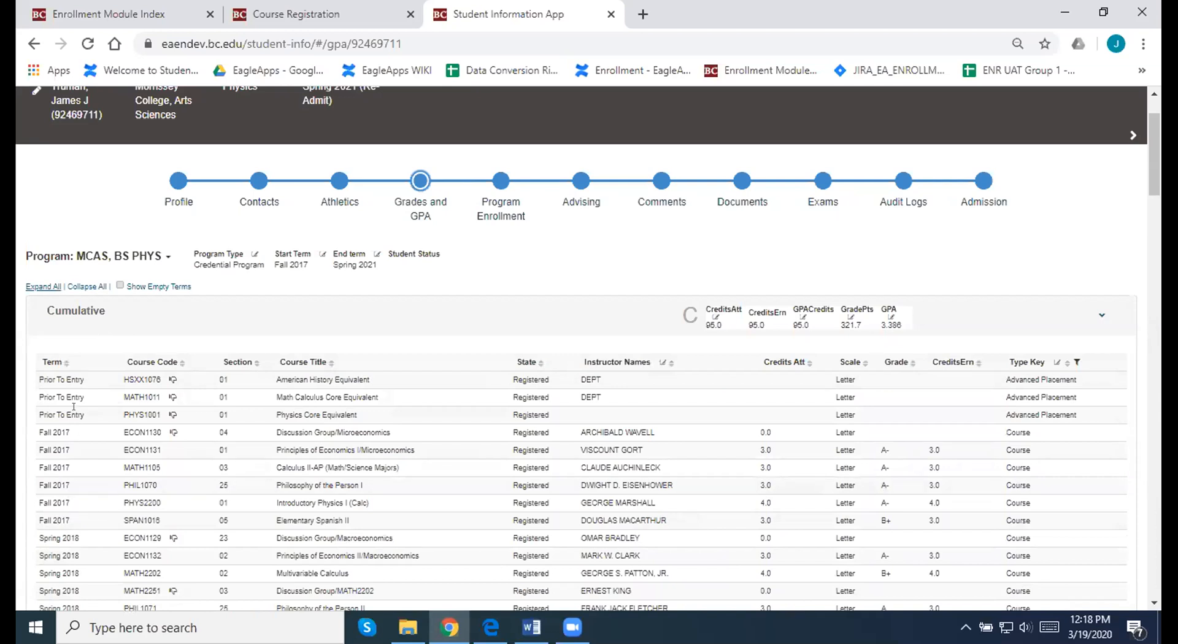
{"action": "mouse_move", "coordinate": [170, 380]}
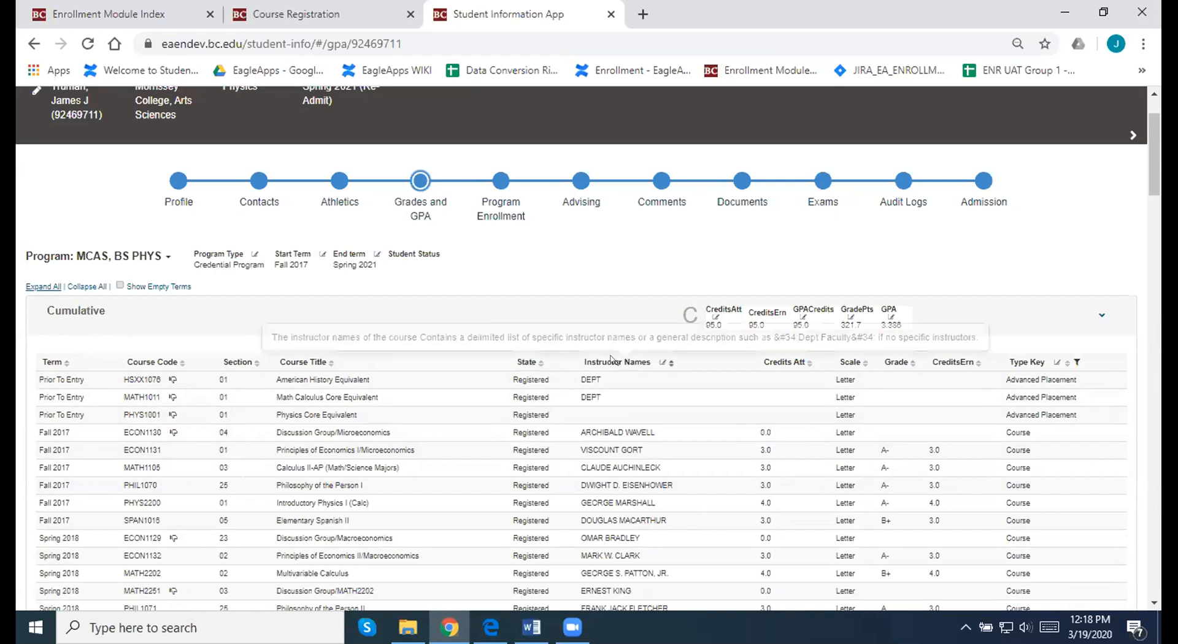
Step: View the active programs under Program Enrollment, briefly expanding and collapsing the student's summary header
{"action": "left_click", "coordinate": [494, 199]}
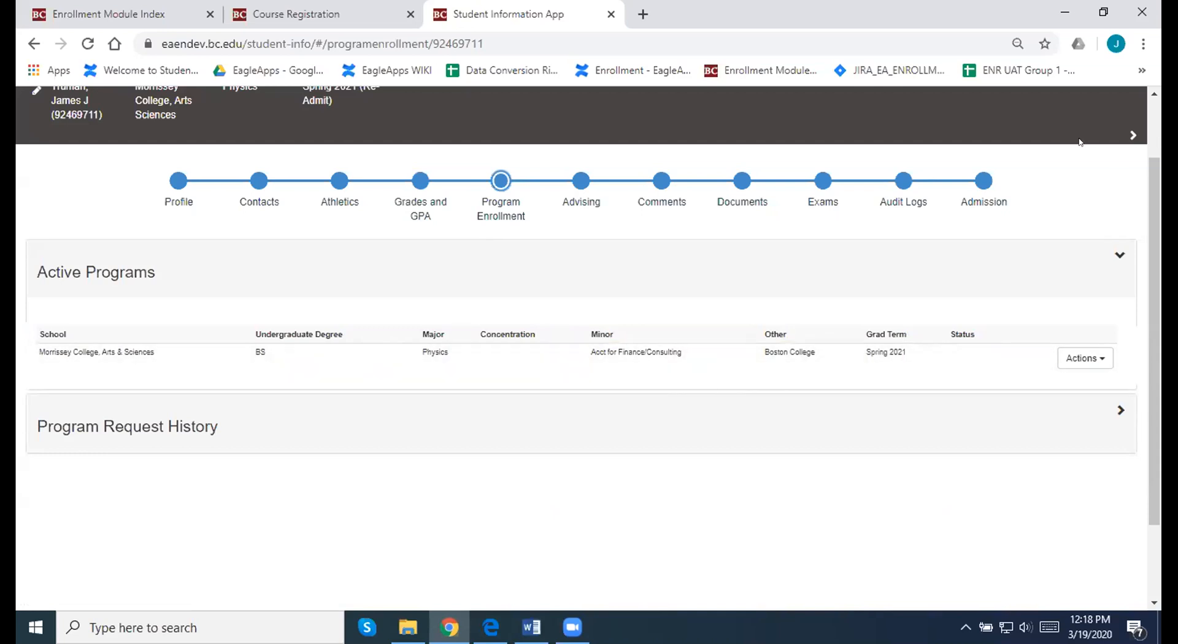
{"action": "scroll", "coordinate": [1071, 152], "scroll_direction": "up", "scroll_amount": 1}
{"action": "left_click", "coordinate": [1126, 185]}
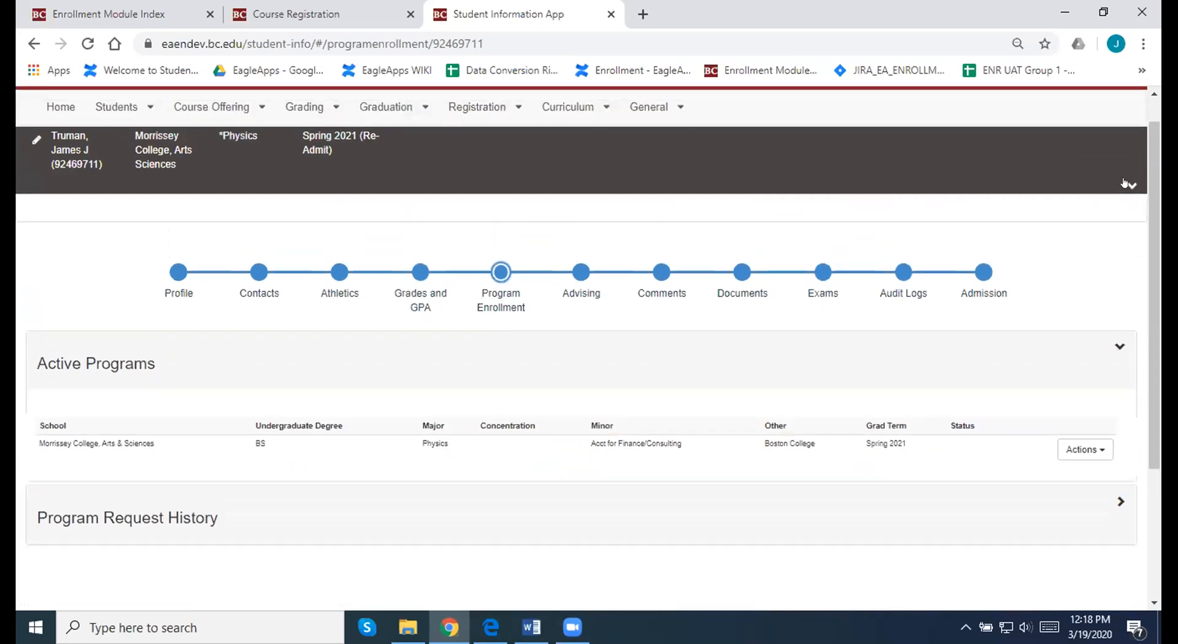
{"action": "left_click", "coordinate": [1126, 185]}
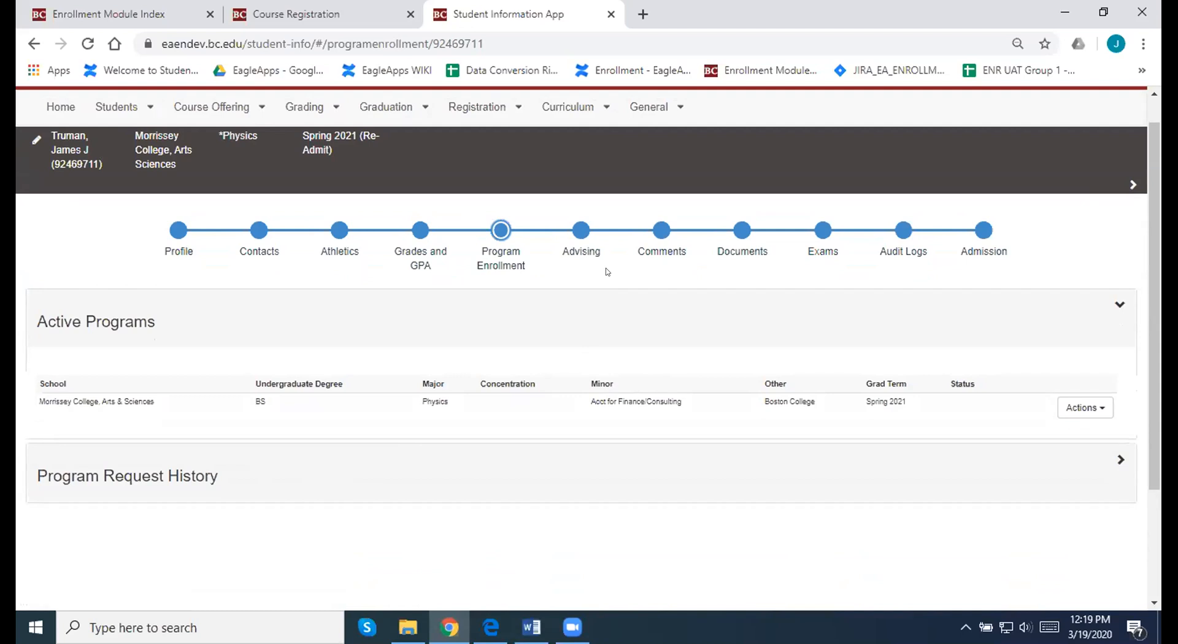
Step: Look through the student's Comments, Documents and Audit Logs sections
{"action": "left_click", "coordinate": [663, 252]}
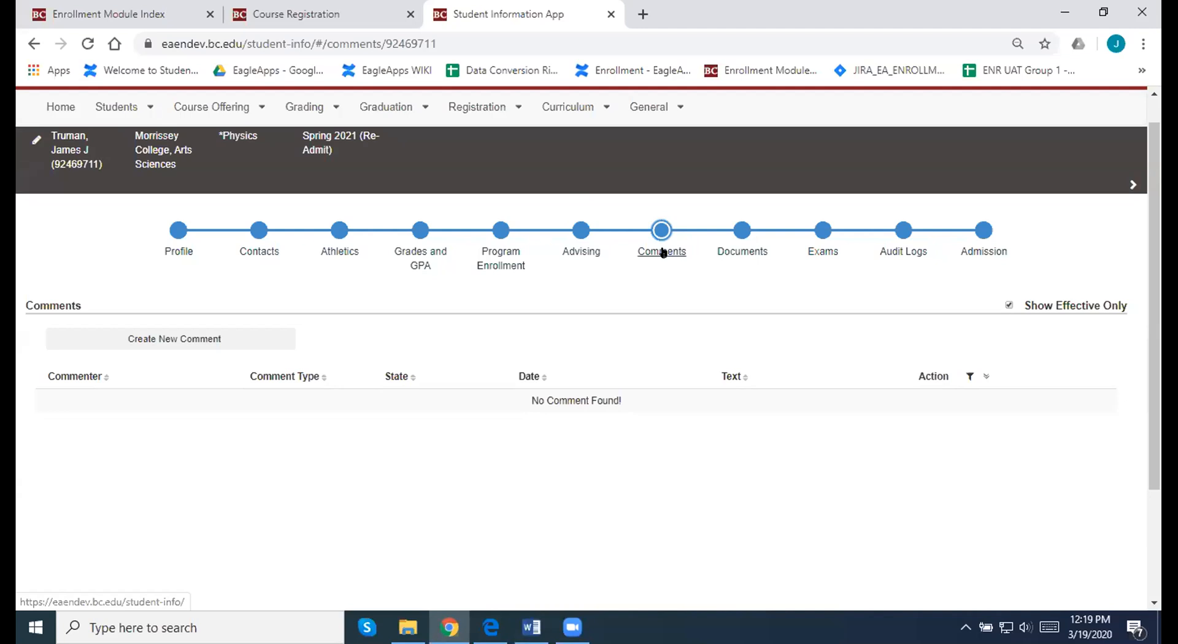
{"action": "left_click", "coordinate": [734, 252]}
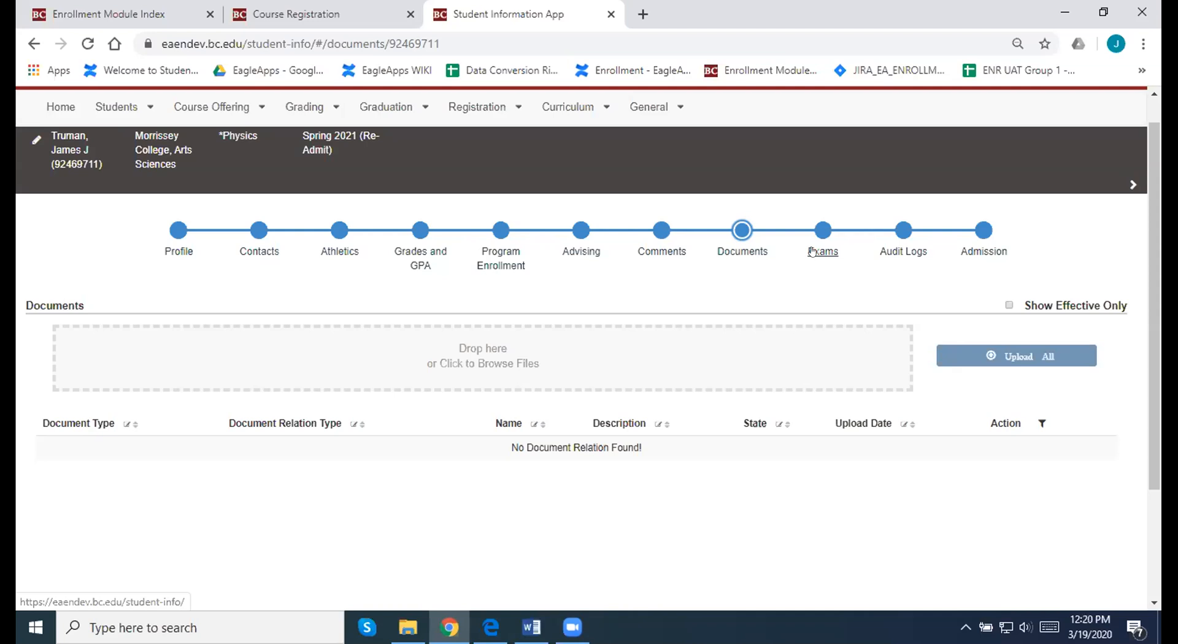
{"action": "left_click", "coordinate": [908, 251]}
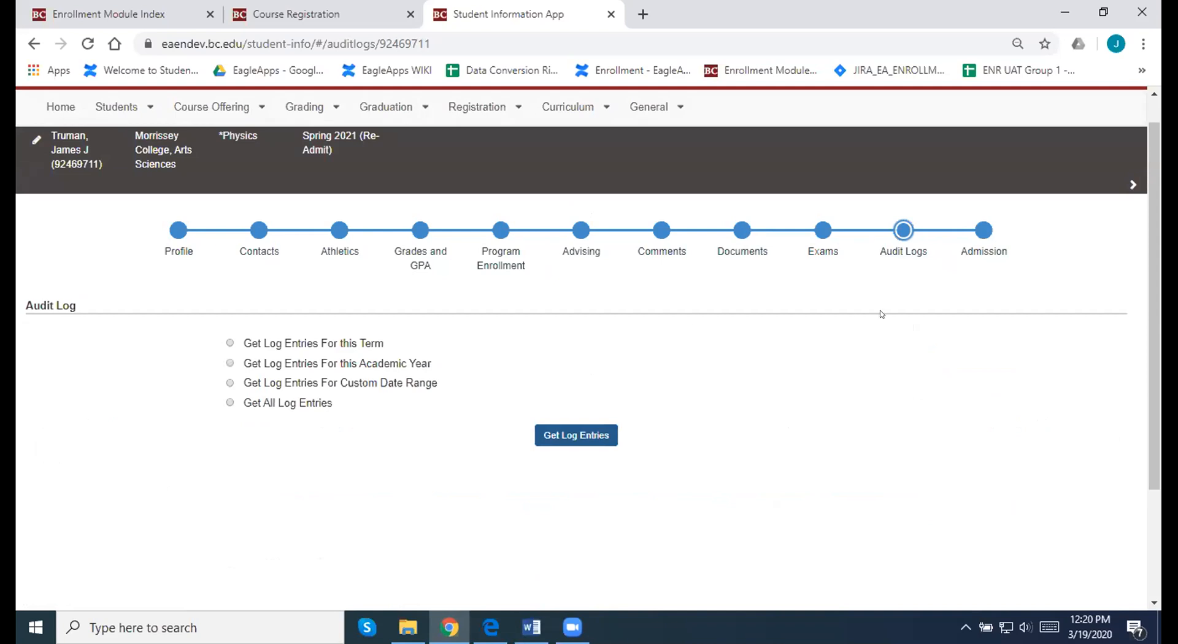
{"action": "right_click", "coordinate": [981, 251]}
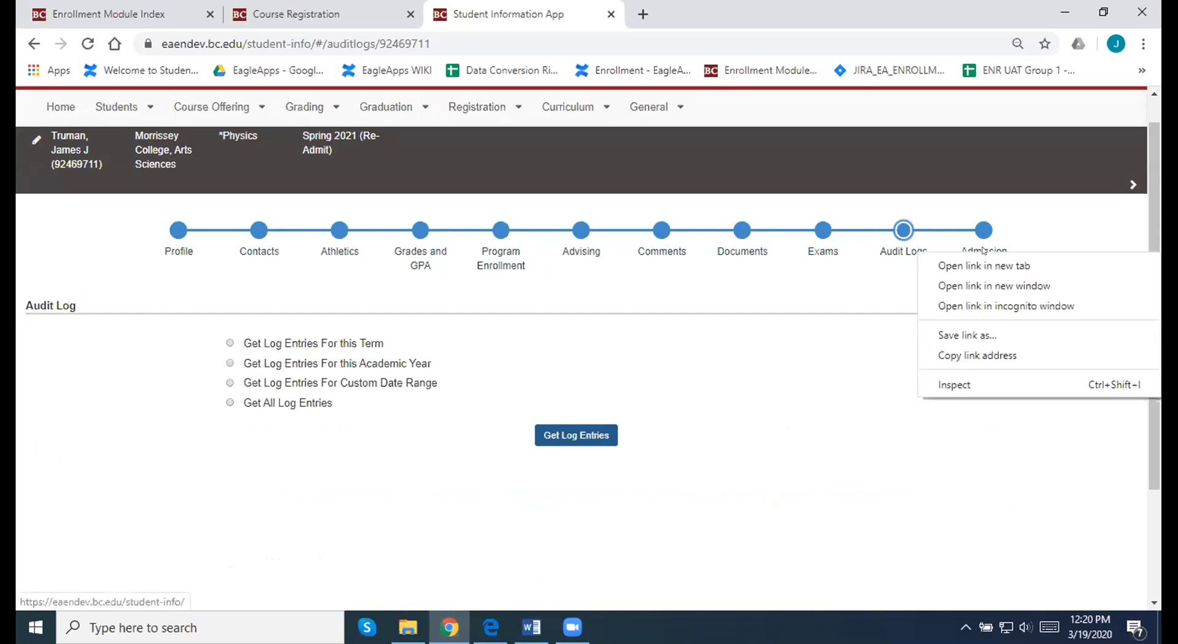
Step: Switch to the Course Registration page and examine its search filters, from term and days to school, credits and status
{"action": "left_click", "coordinate": [380, 9]}
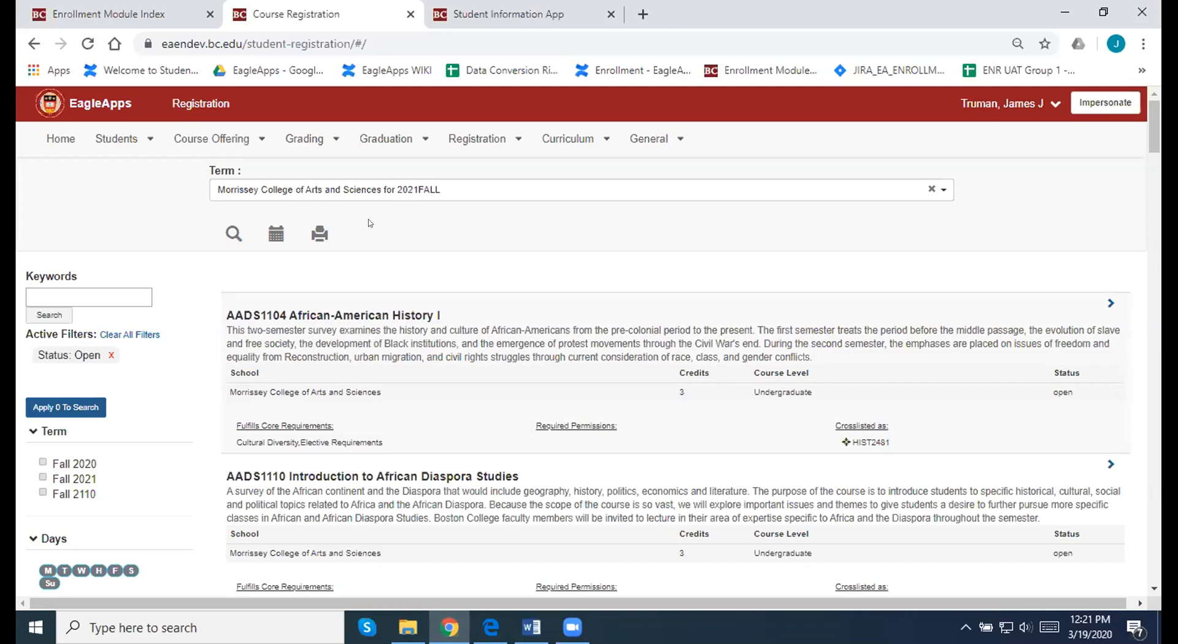
{"action": "scroll", "coordinate": [140, 407], "scroll_direction": "down", "scroll_amount": 1}
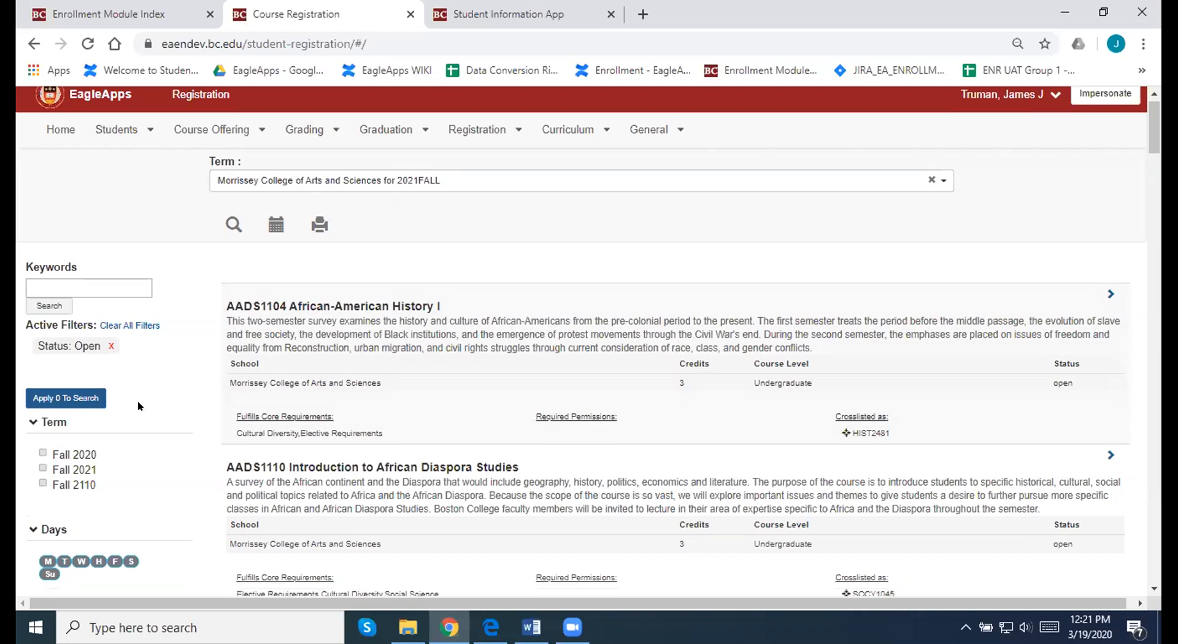
{"action": "scroll", "coordinate": [139, 406], "scroll_direction": "down", "scroll_amount": 3}
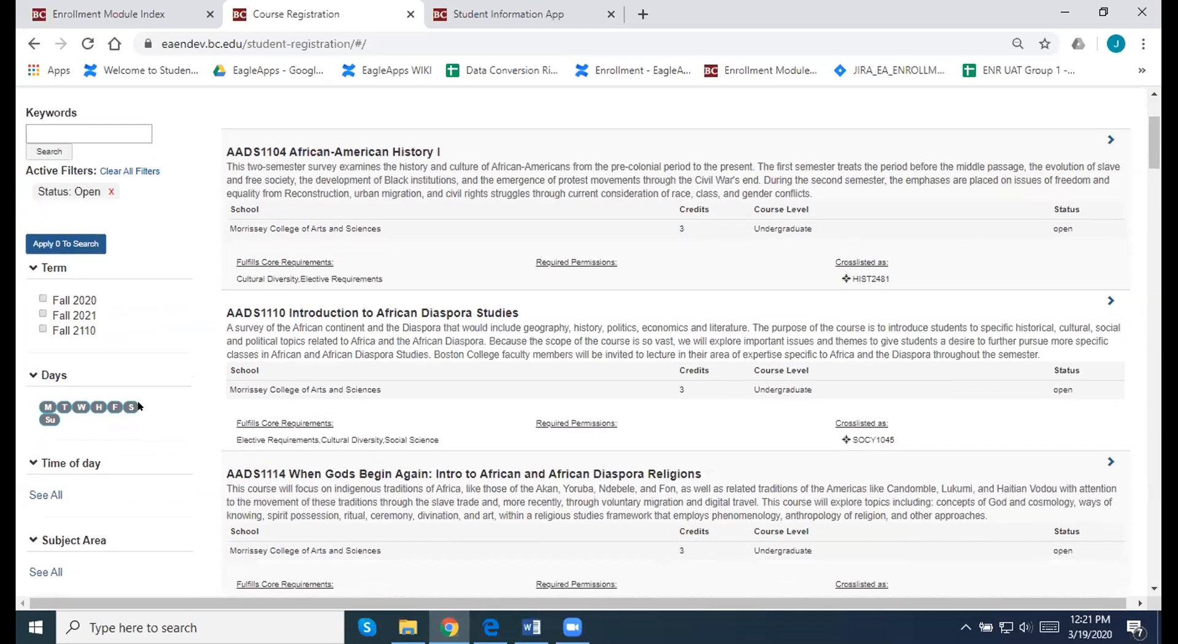
{"action": "scroll", "coordinate": [139, 406], "scroll_direction": "down", "scroll_amount": 3}
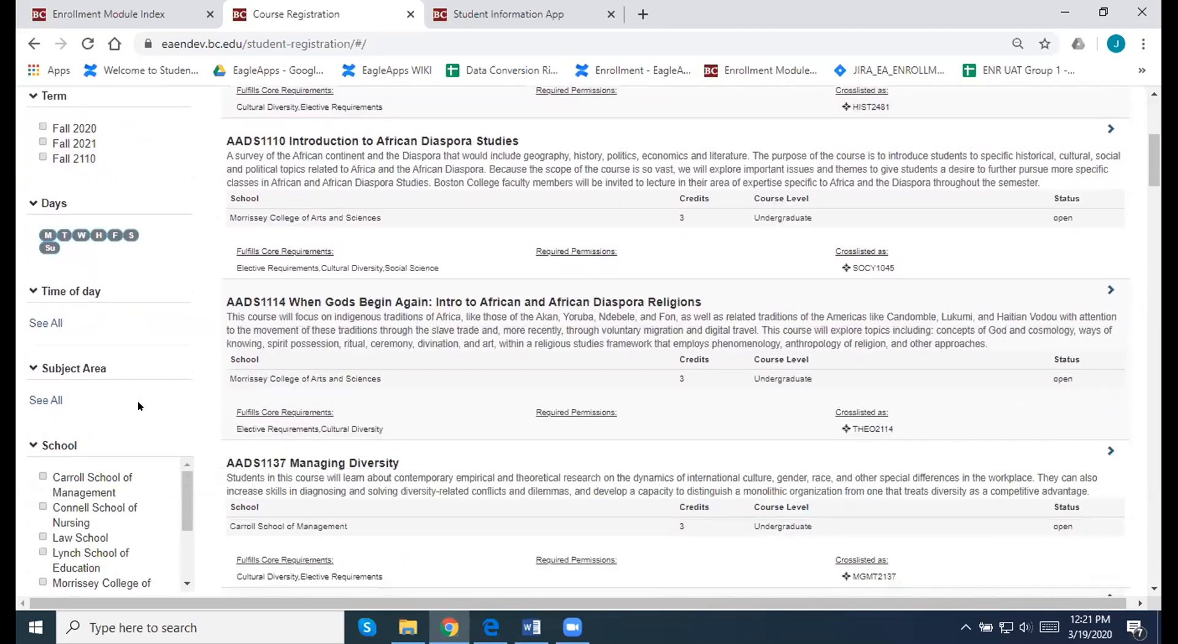
{"action": "scroll", "coordinate": [131, 407], "scroll_direction": "down", "scroll_amount": 3}
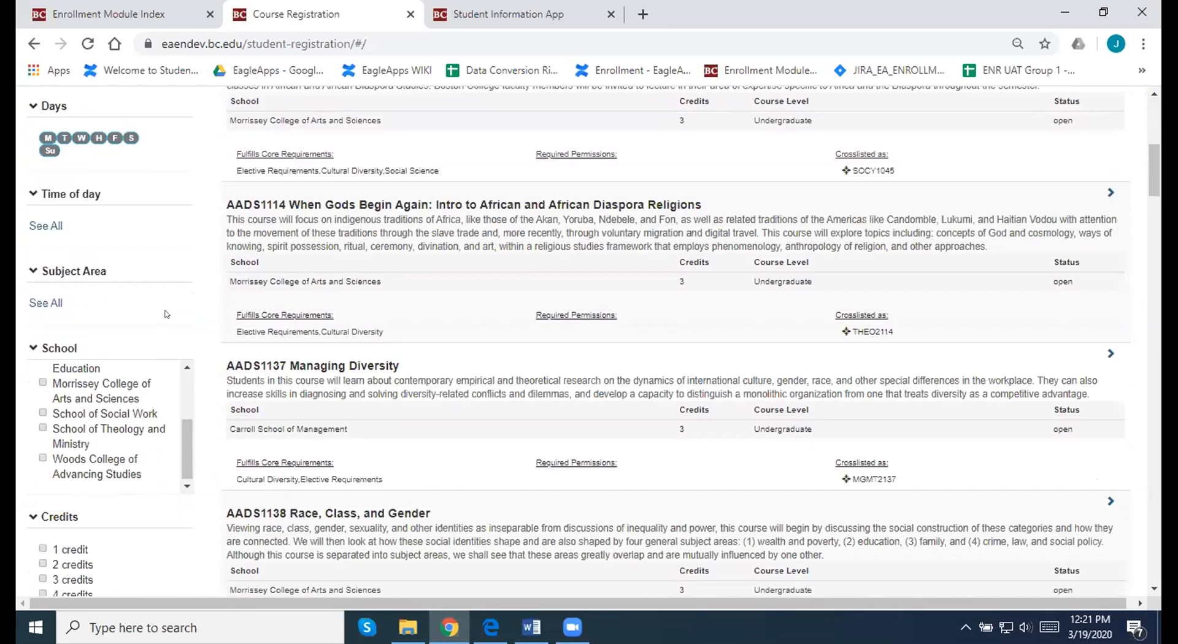
{"action": "scroll", "coordinate": [163, 314], "scroll_direction": "down", "scroll_amount": 3}
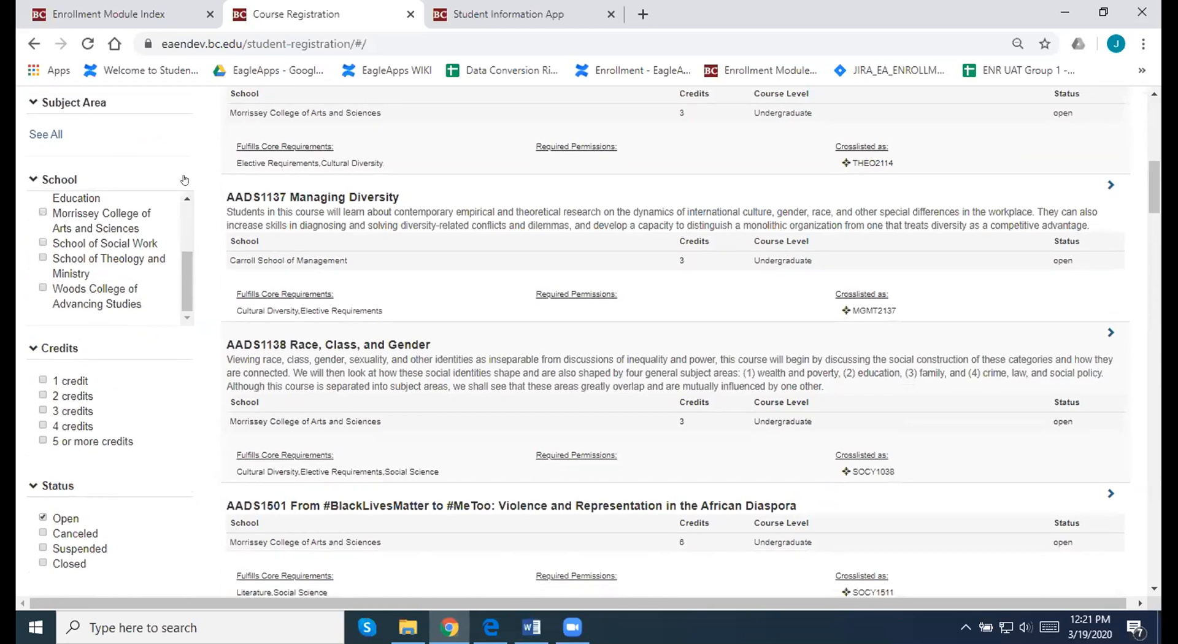
{"action": "scroll", "coordinate": [184, 182], "scroll_direction": "up", "scroll_amount": 6}
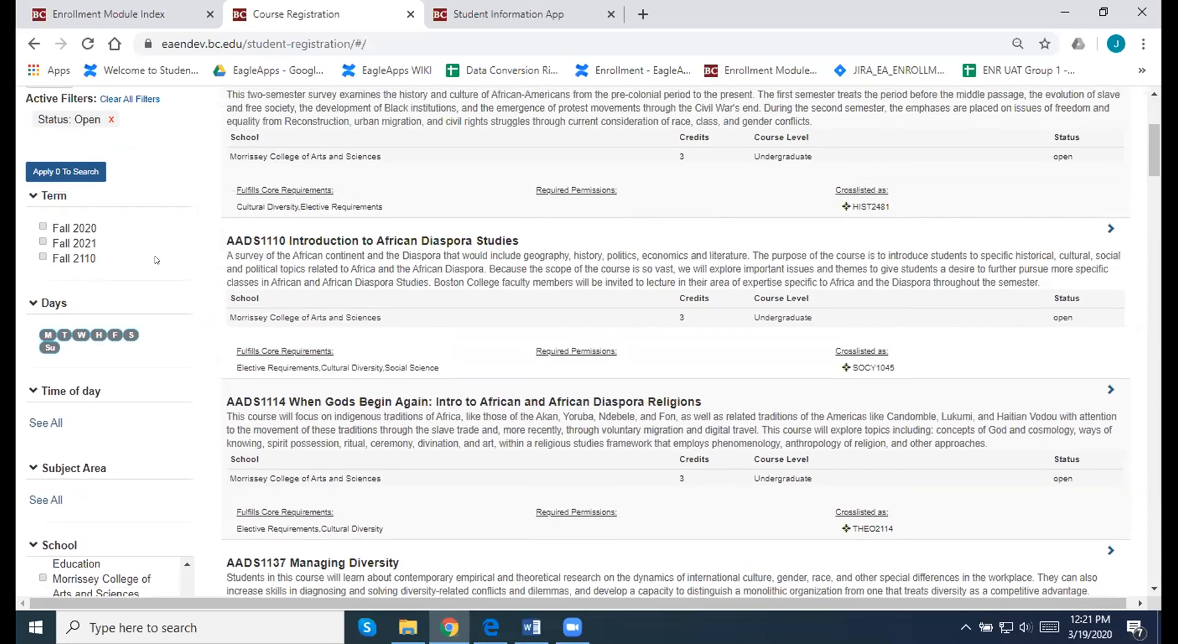
{"action": "scroll", "coordinate": [141, 307], "scroll_direction": "up", "scroll_amount": 2}
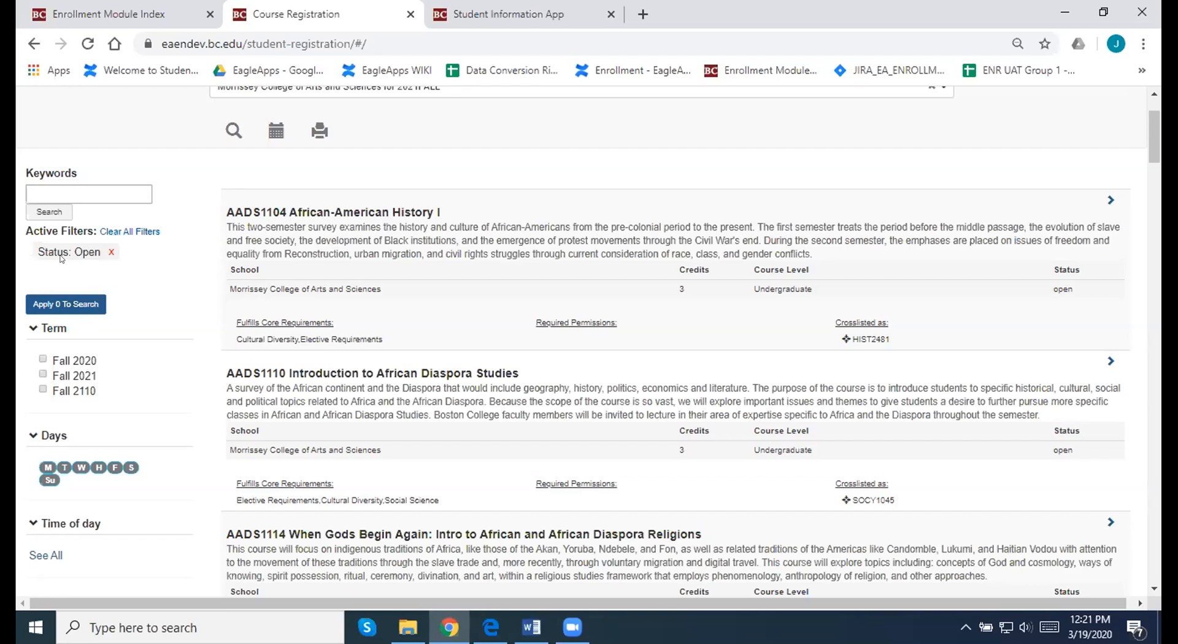
Step: Clear all active search filters, including the Open status, and filter the courses by day T (Tuesday)
{"action": "left_click", "coordinate": [71, 194]}
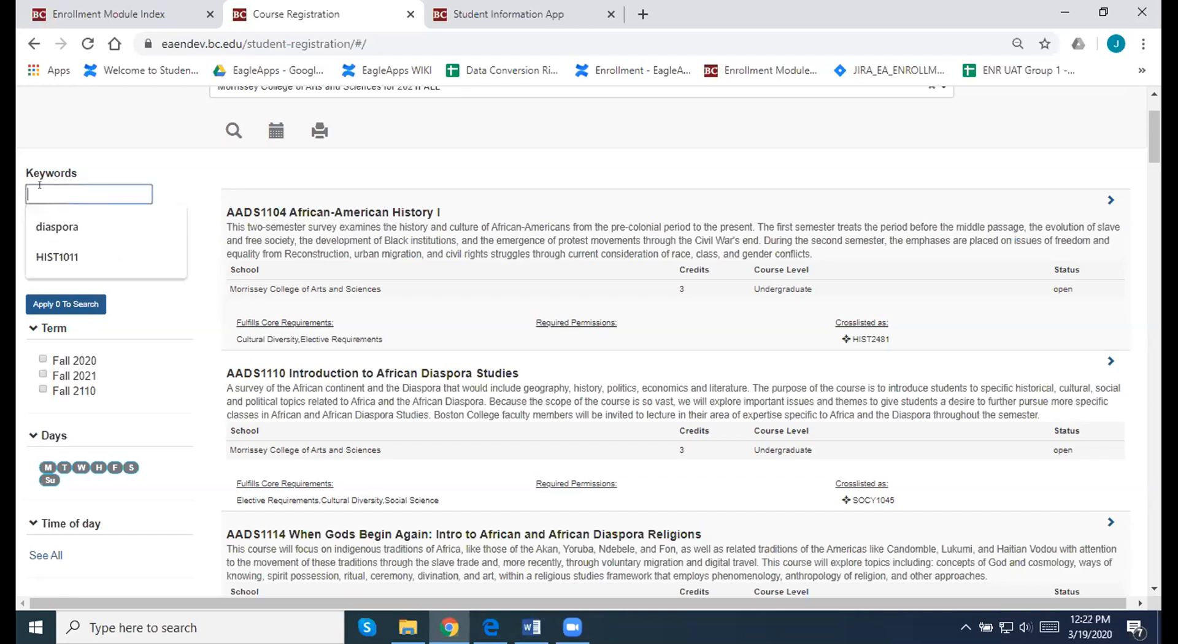
{"action": "left_click", "coordinate": [72, 183]}
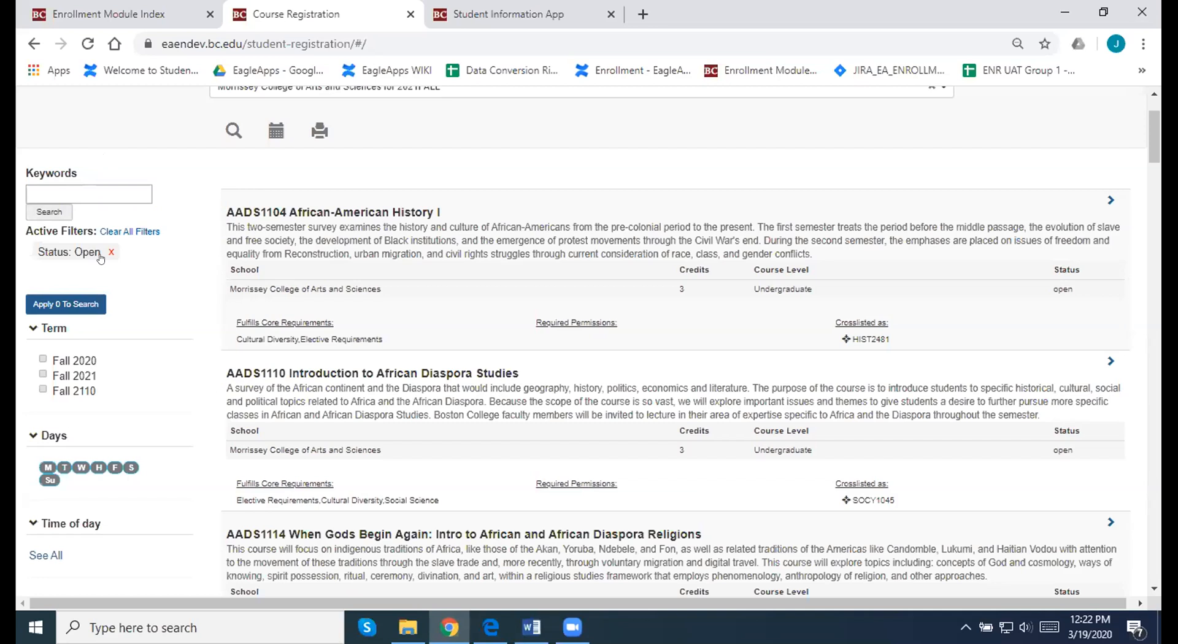
{"action": "left_click", "coordinate": [102, 233]}
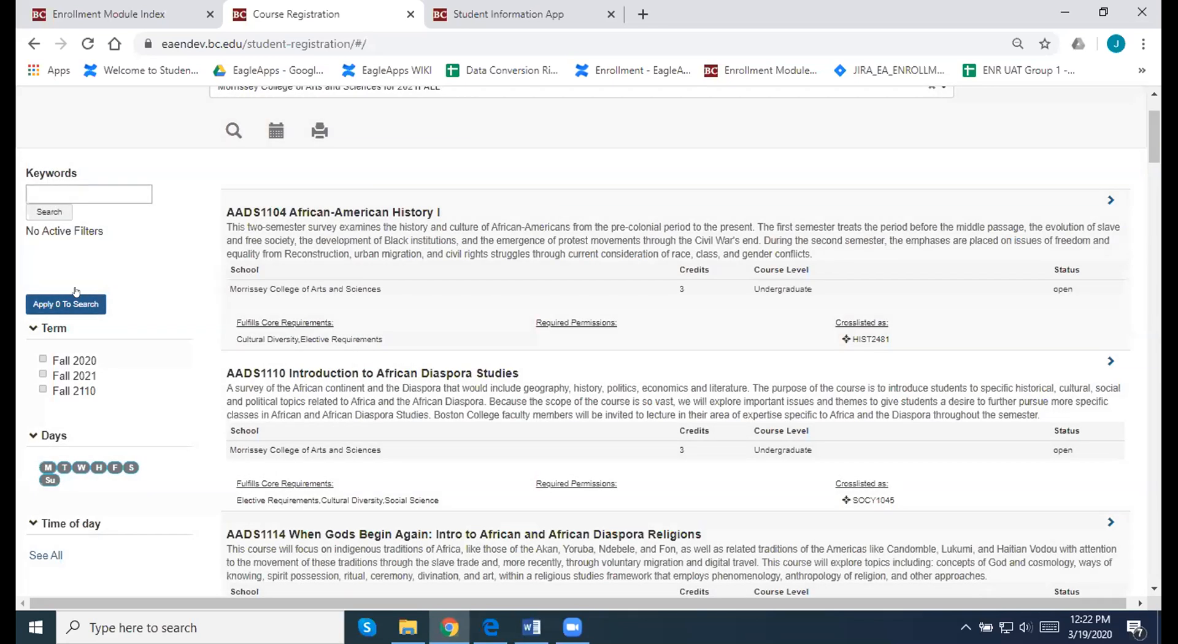
{"action": "left_click", "coordinate": [59, 195]}
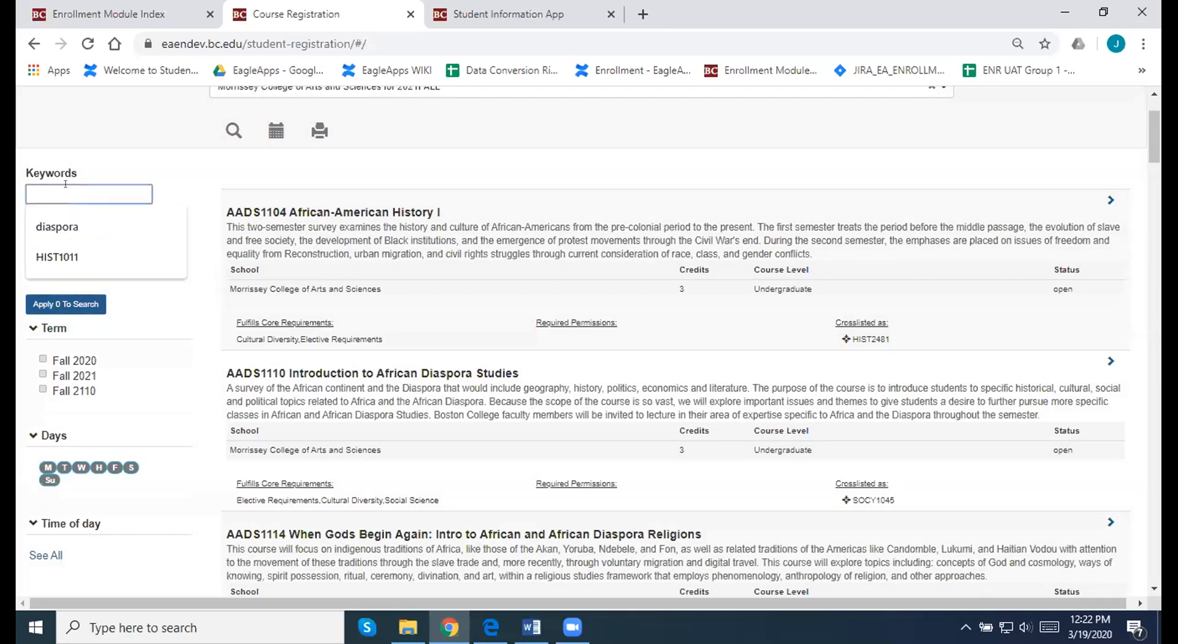
{"action": "left_click", "coordinate": [125, 166]}
{"action": "scroll", "coordinate": [119, 327], "scroll_direction": "down", "scroll_amount": 1}
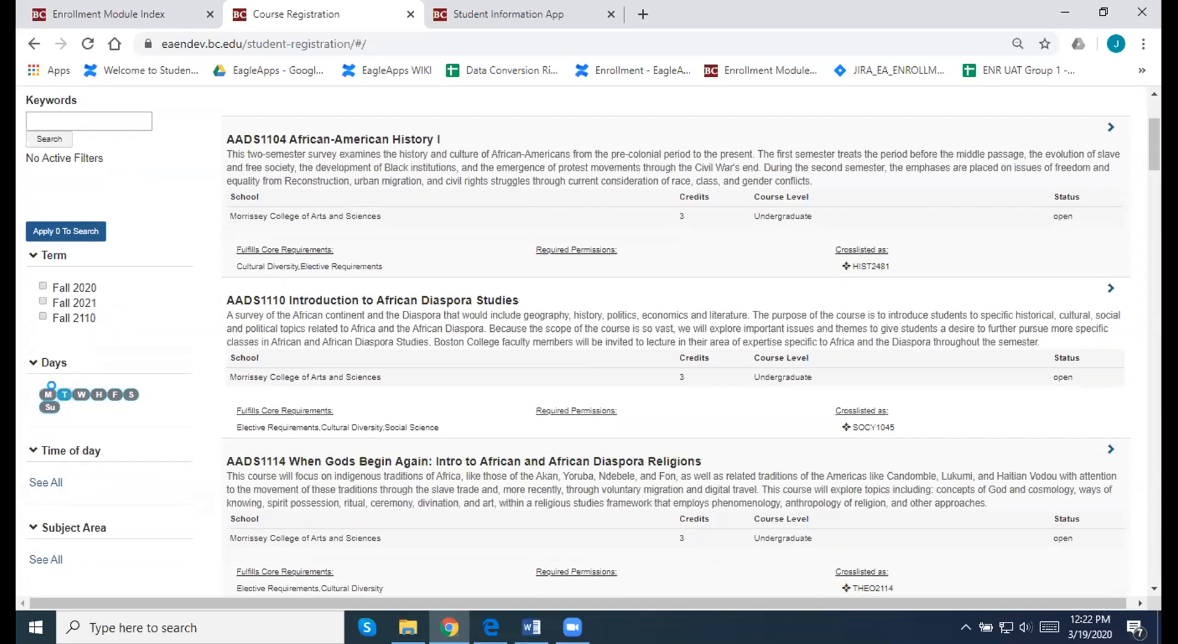
{"action": "left_click", "coordinate": [65, 395]}
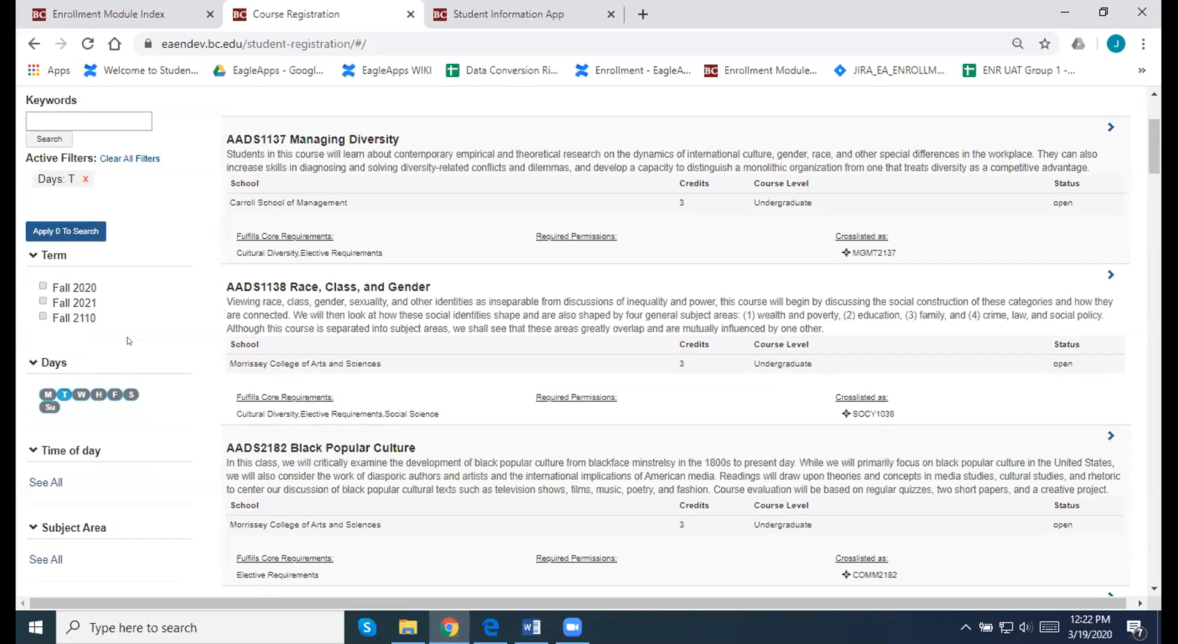
Step: Expand the full subject area list in the search filters and select HIST - History
{"action": "scroll", "coordinate": [127, 341], "scroll_direction": "down", "scroll_amount": 1}
{"action": "scroll", "coordinate": [127, 341], "scroll_direction": "down", "scroll_amount": 1}
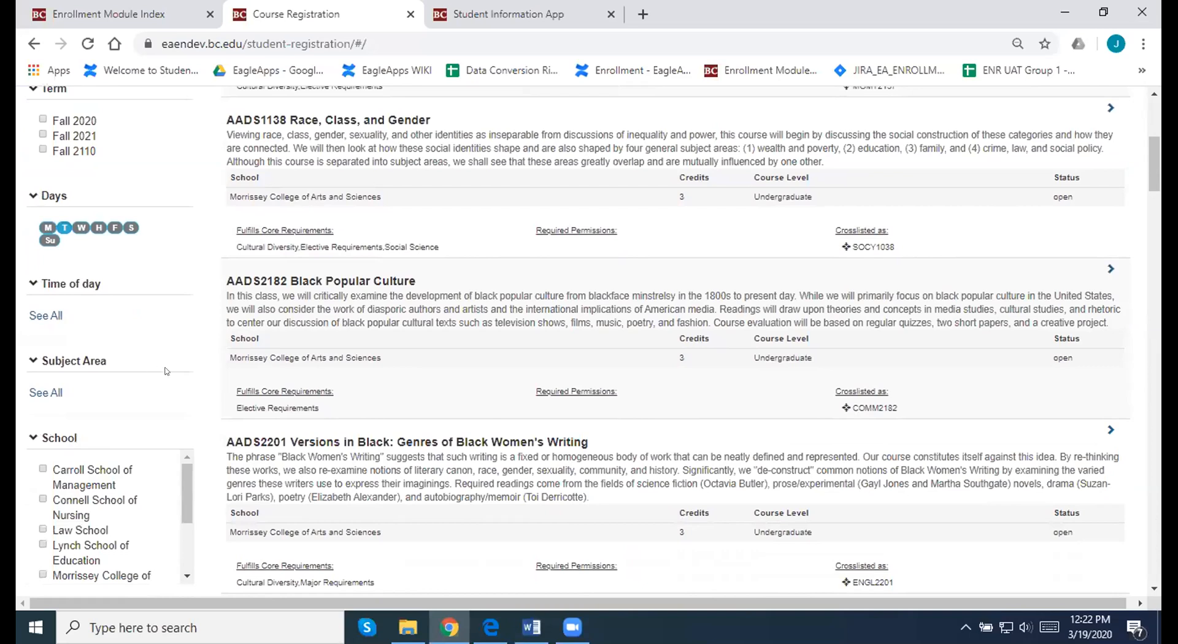
{"action": "scroll", "coordinate": [164, 371], "scroll_direction": "up", "scroll_amount": 4}
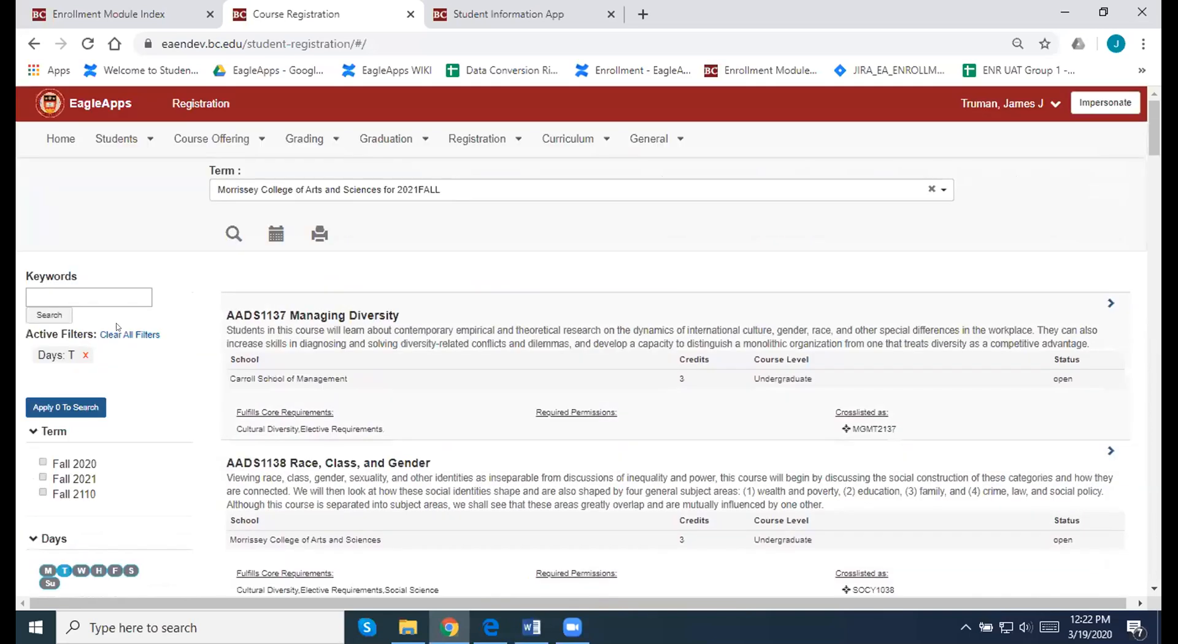
{"action": "left_click", "coordinate": [89, 297]}
{"action": "left_click", "coordinate": [205, 434]}
{"action": "scroll", "coordinate": [204, 434], "scroll_direction": "down", "scroll_amount": 5}
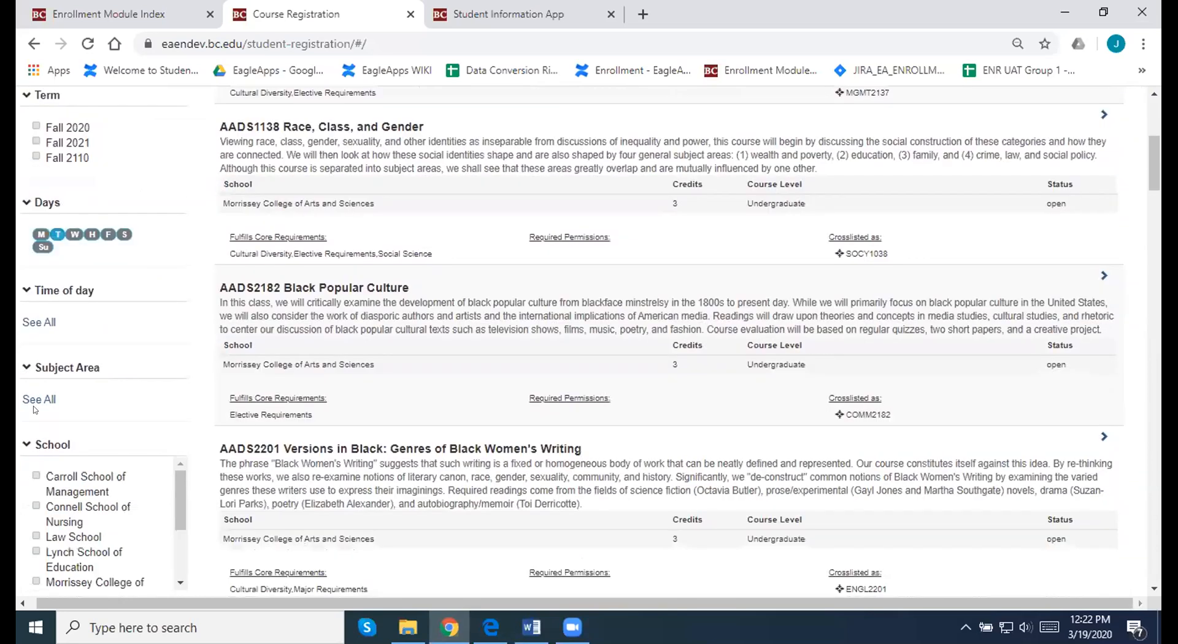
{"action": "left_click", "coordinate": [37, 400]}
{"action": "scroll", "coordinate": [79, 412], "scroll_direction": "down", "scroll_amount": 6}
{"action": "scroll", "coordinate": [79, 412], "scroll_direction": "down", "scroll_amount": 8}
{"action": "scroll", "coordinate": [79, 412], "scroll_direction": "down", "scroll_amount": 15}
{"action": "scroll", "coordinate": [79, 412], "scroll_direction": "down", "scroll_amount": 3}
{"action": "left_click", "coordinate": [80, 441]}
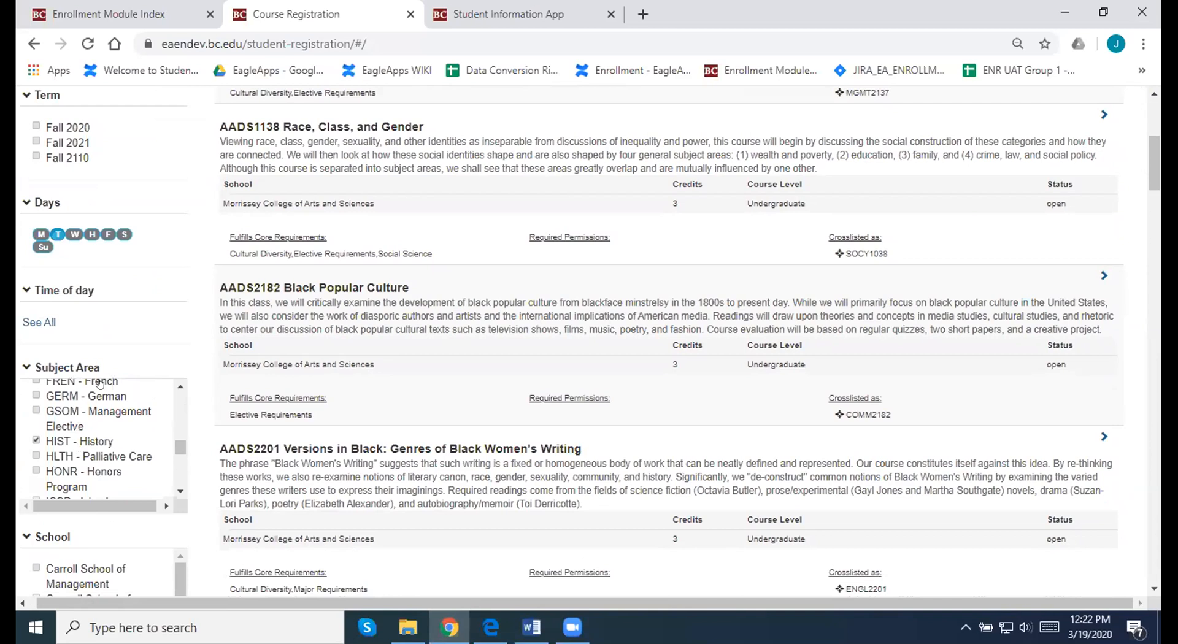
Step: Apply the selected History subject filter to the course search
{"action": "scroll", "coordinate": [62, 298], "scroll_direction": "up", "scroll_amount": 5}
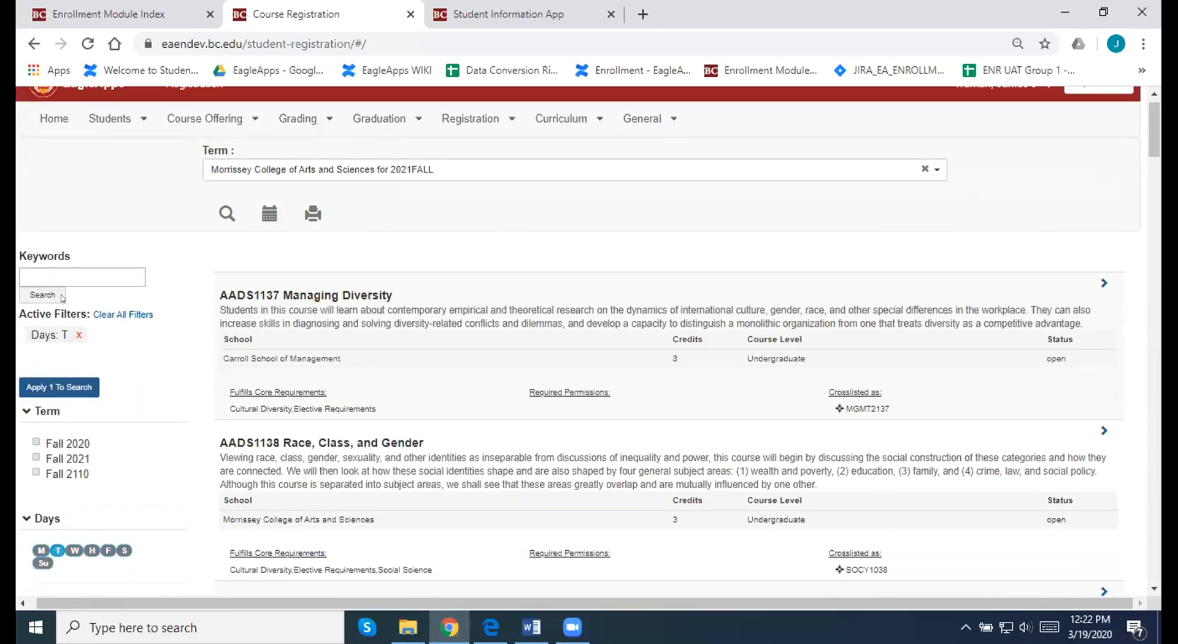
{"action": "left_click", "coordinate": [47, 293]}
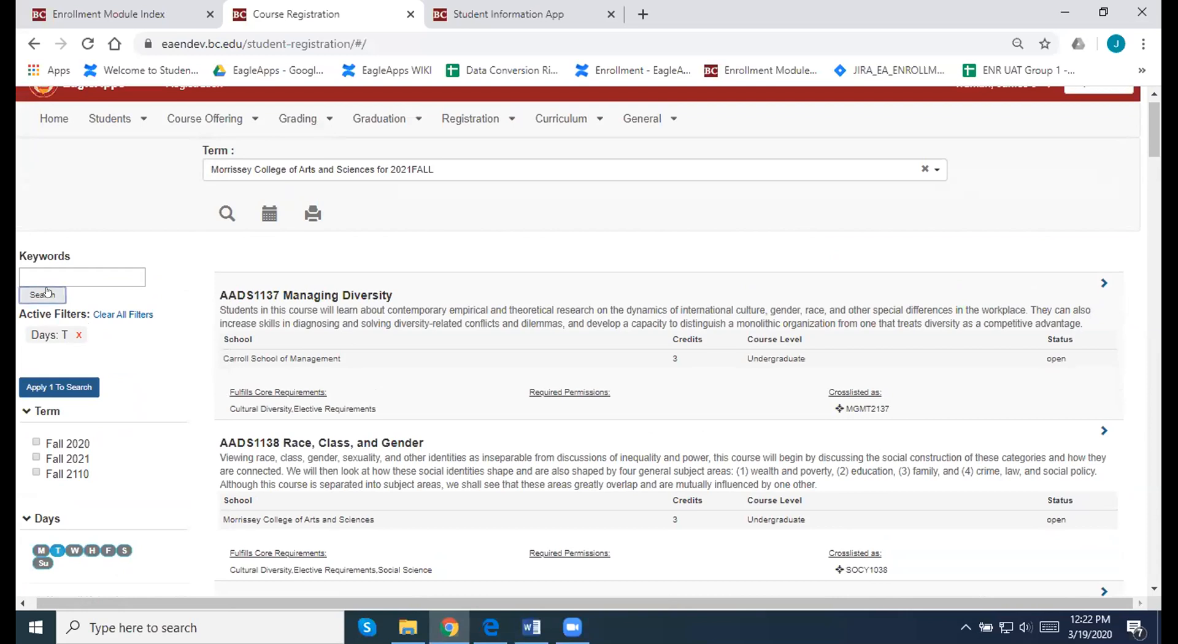
{"action": "left_click", "coordinate": [63, 386]}
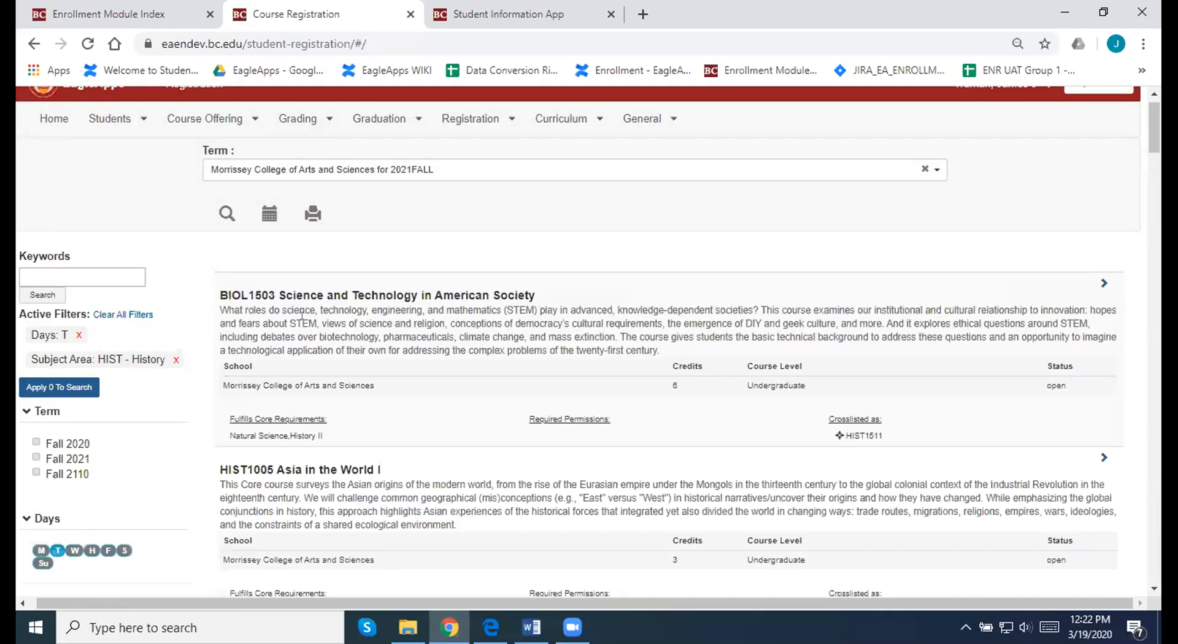
Step: Search the filtered courses for the keyword "atlantic"
{"action": "left_click", "coordinate": [106, 264]}
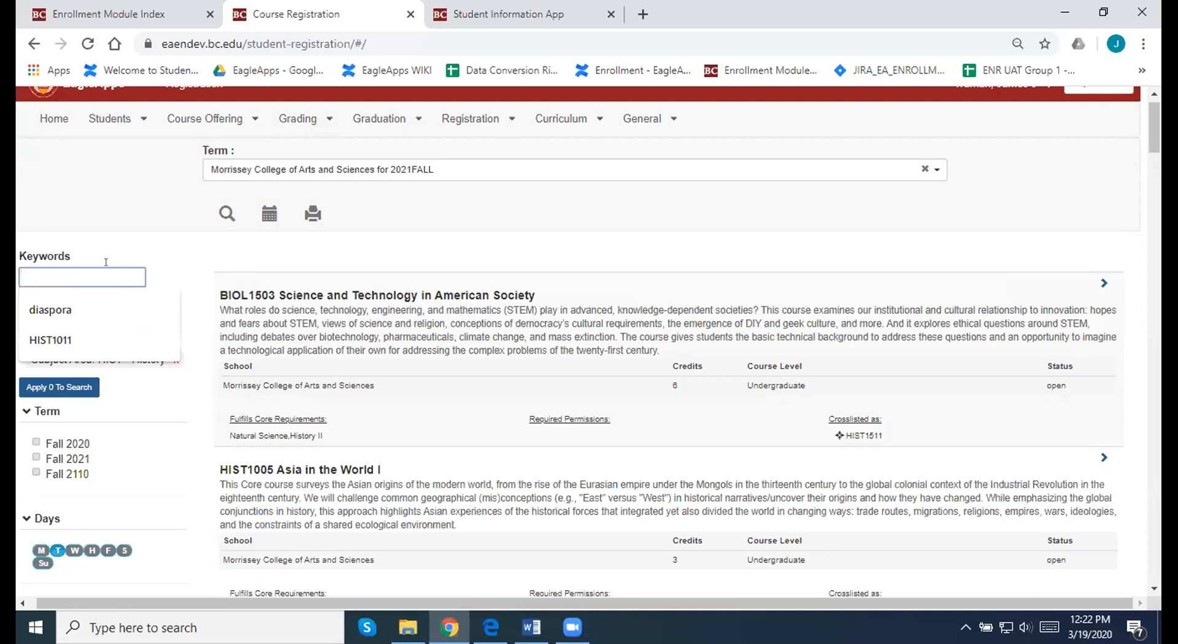
{"action": "type", "text": "atla"}
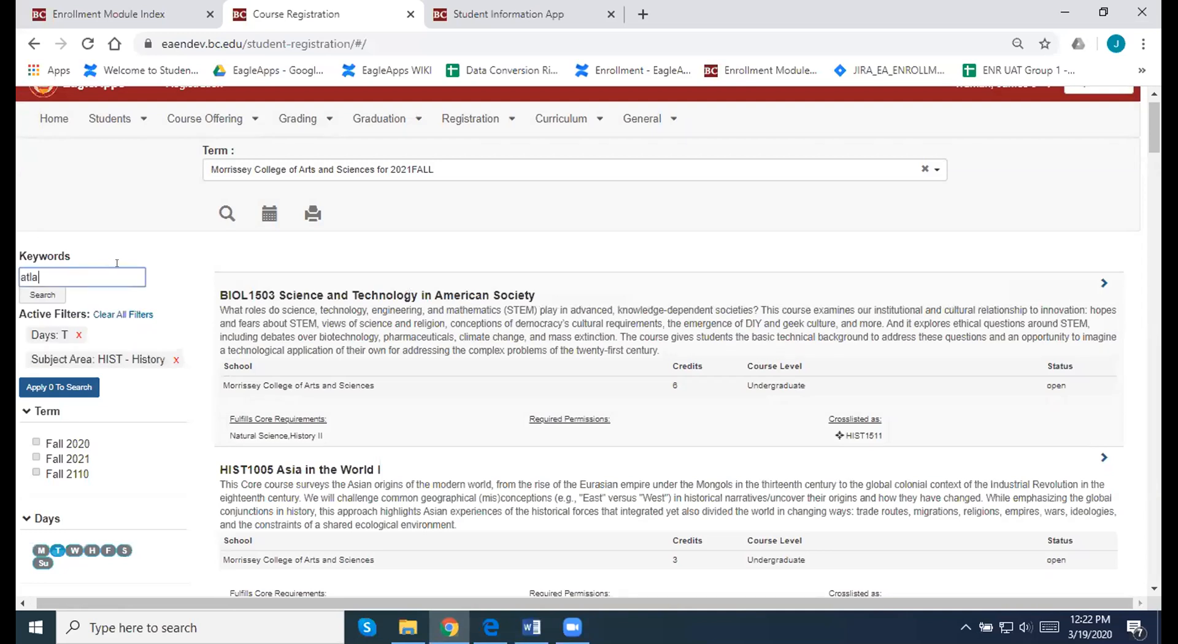
{"action": "type", "text": "t"}
{"action": "key", "text": "BackSpace"}
{"action": "key", "text": "BackSpace"}
{"action": "type", "text": "antic"}
{"action": "left_click", "coordinate": [38, 296]}
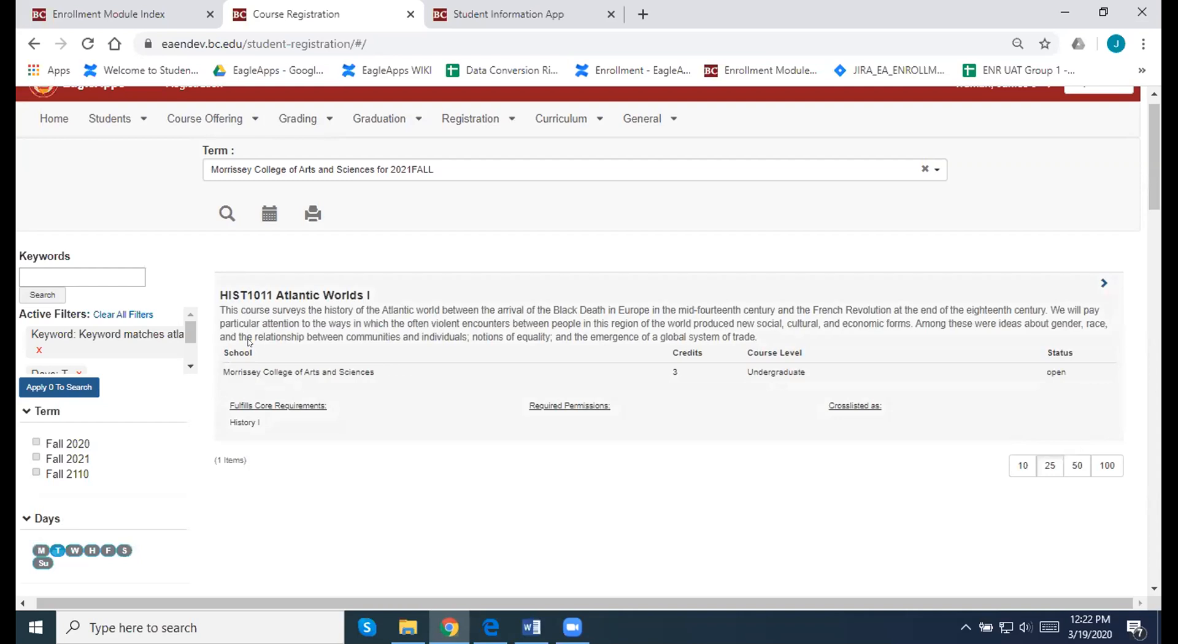
Step: Expand the HIST1011 Atlantic Worlds I course to review its lecture and discussion sections
{"action": "left_click", "coordinate": [1103, 283]}
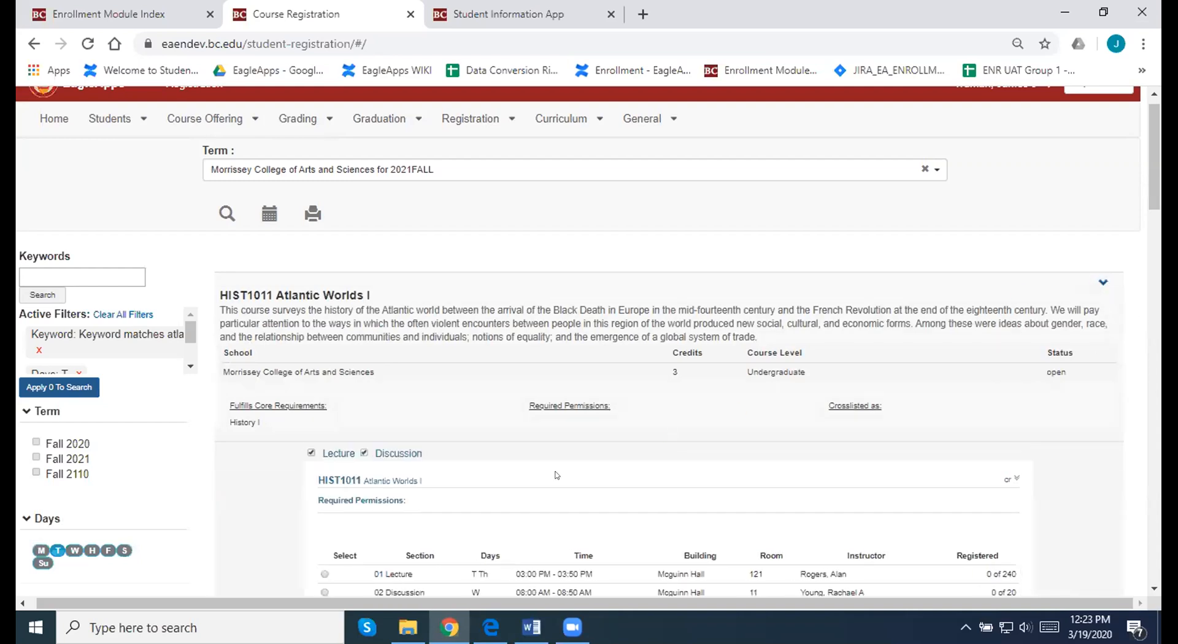
{"action": "scroll", "coordinate": [557, 475], "scroll_direction": "down", "scroll_amount": 2}
{"action": "scroll", "coordinate": [555, 471], "scroll_direction": "down", "scroll_amount": 1}
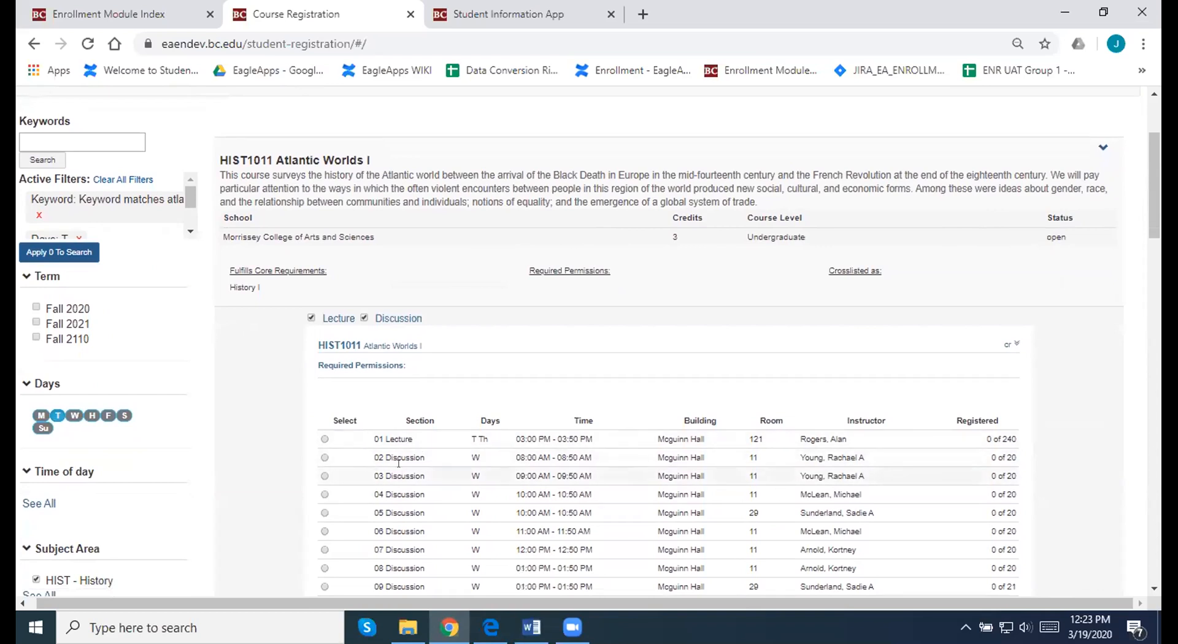
{"action": "scroll", "coordinate": [399, 464], "scroll_direction": "down", "scroll_amount": 1}
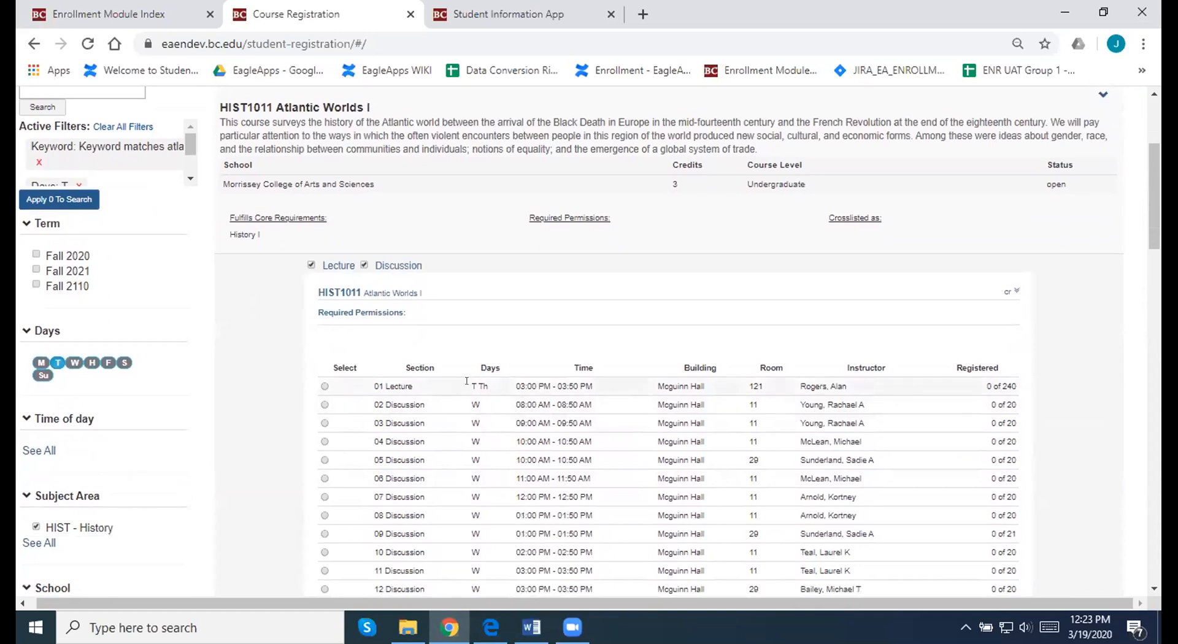
{"action": "scroll", "coordinate": [467, 381], "scroll_direction": "down", "scroll_amount": 1}
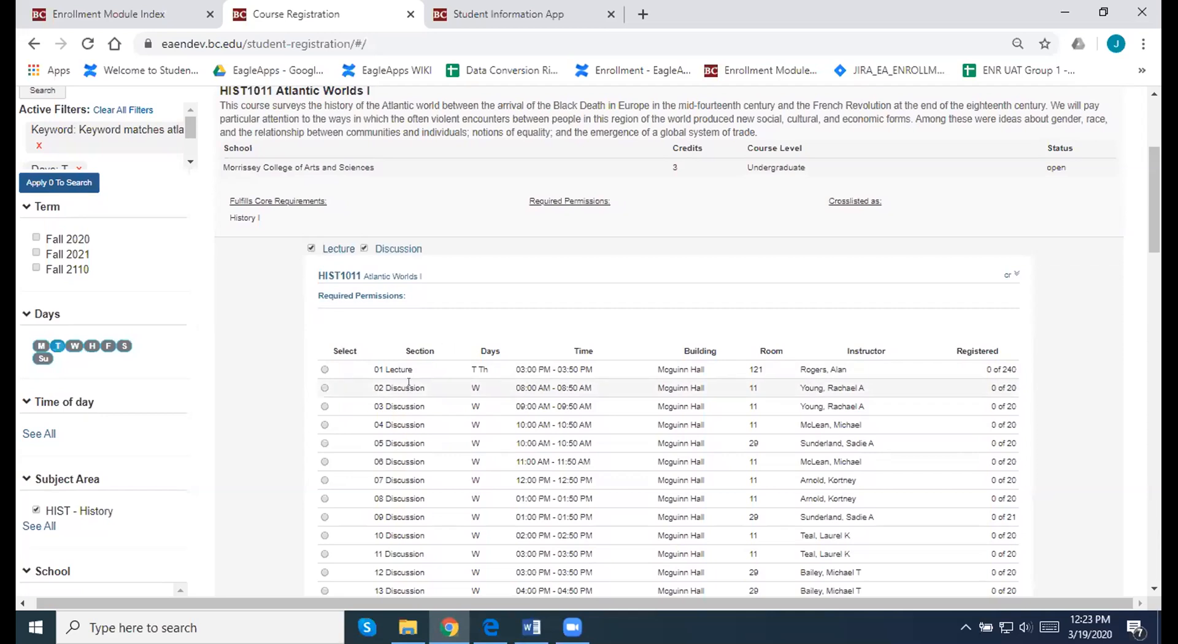
Step: Select section 01 Lecture and section 02 Discussion of HIST1011 Atlantic Worlds I and add them to the cart
{"action": "left_click", "coordinate": [322, 369]}
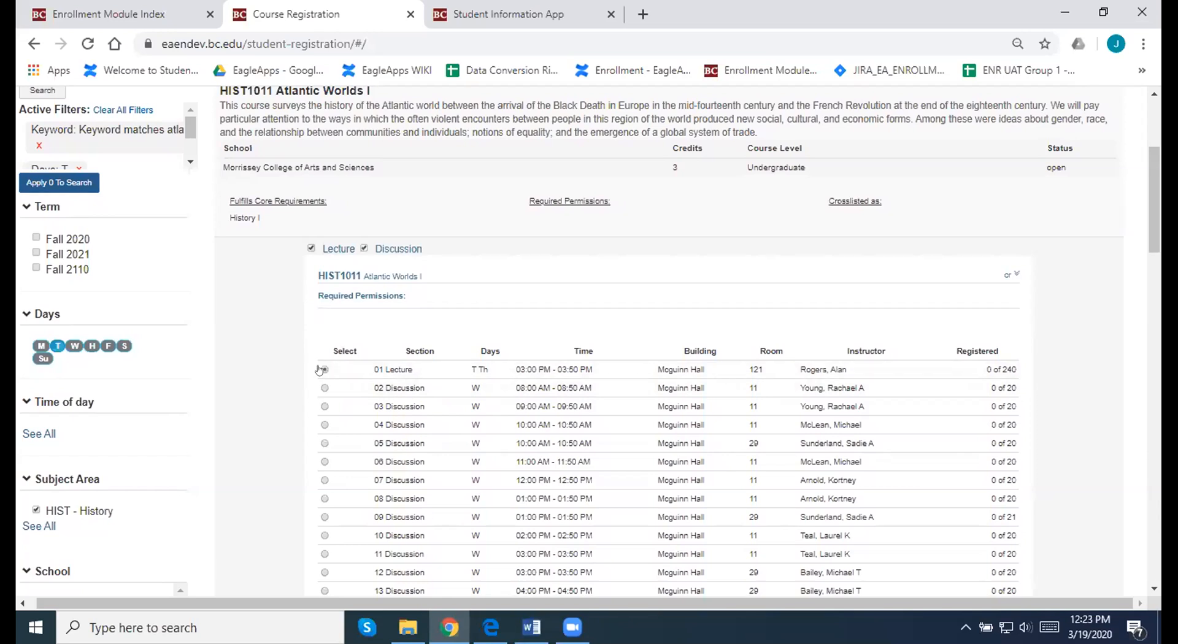
{"action": "scroll", "coordinate": [626, 366], "scroll_direction": "down", "scroll_amount": 3}
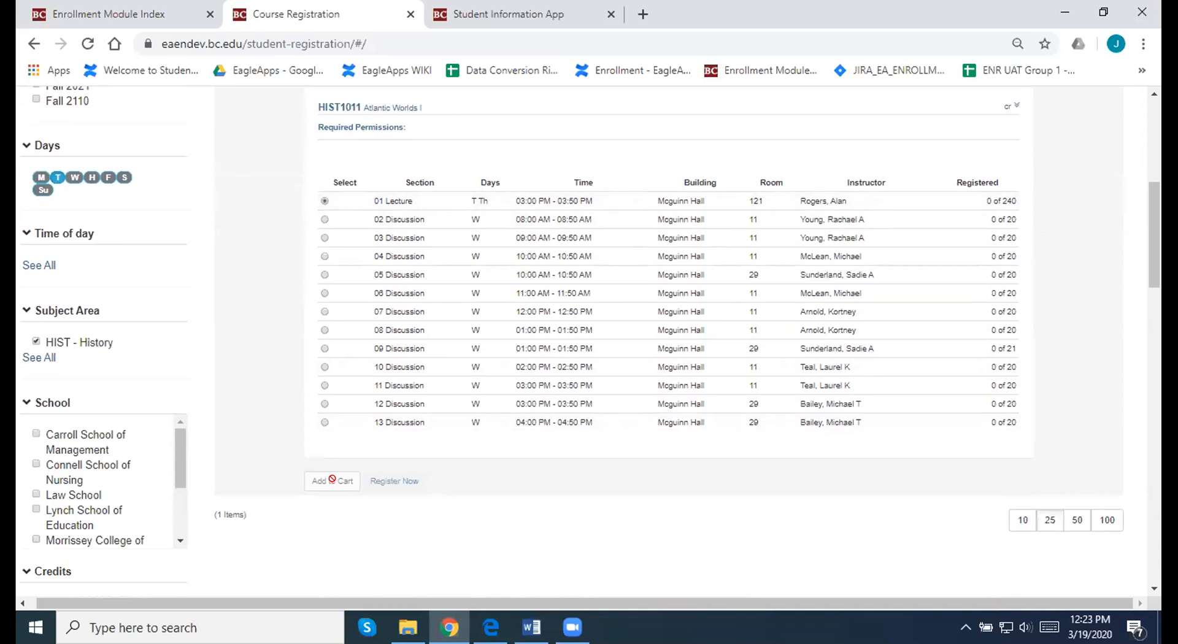
{"action": "left_click", "coordinate": [324, 220]}
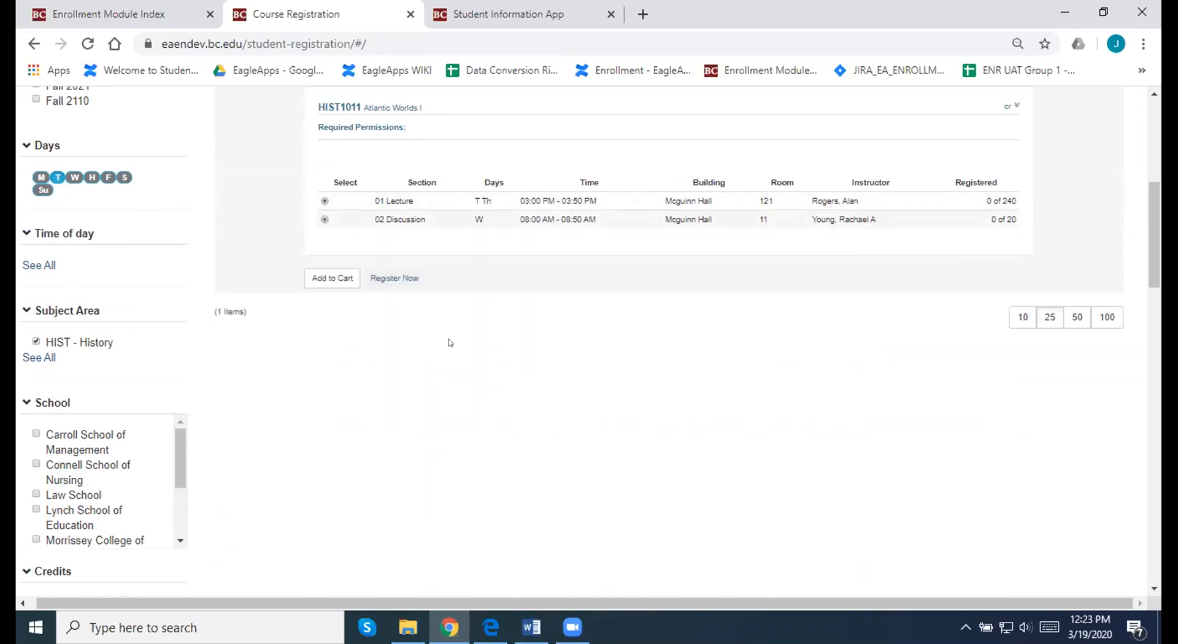
{"action": "scroll", "coordinate": [451, 343], "scroll_direction": "up", "scroll_amount": 2}
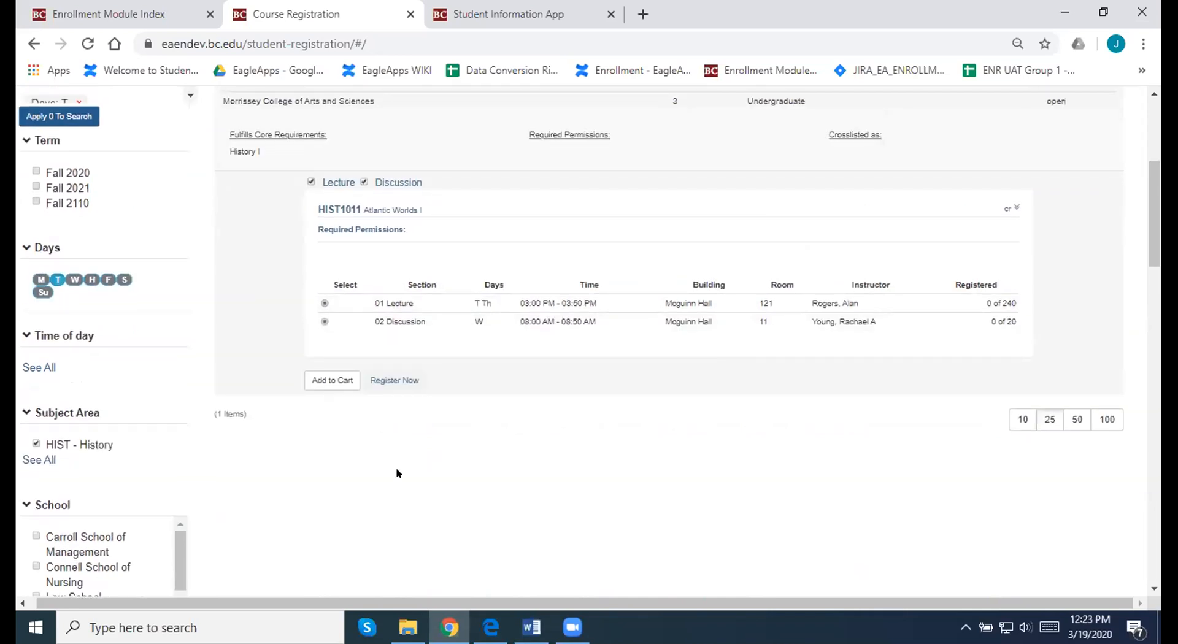
{"action": "scroll", "coordinate": [397, 473], "scroll_direction": "up", "scroll_amount": 1}
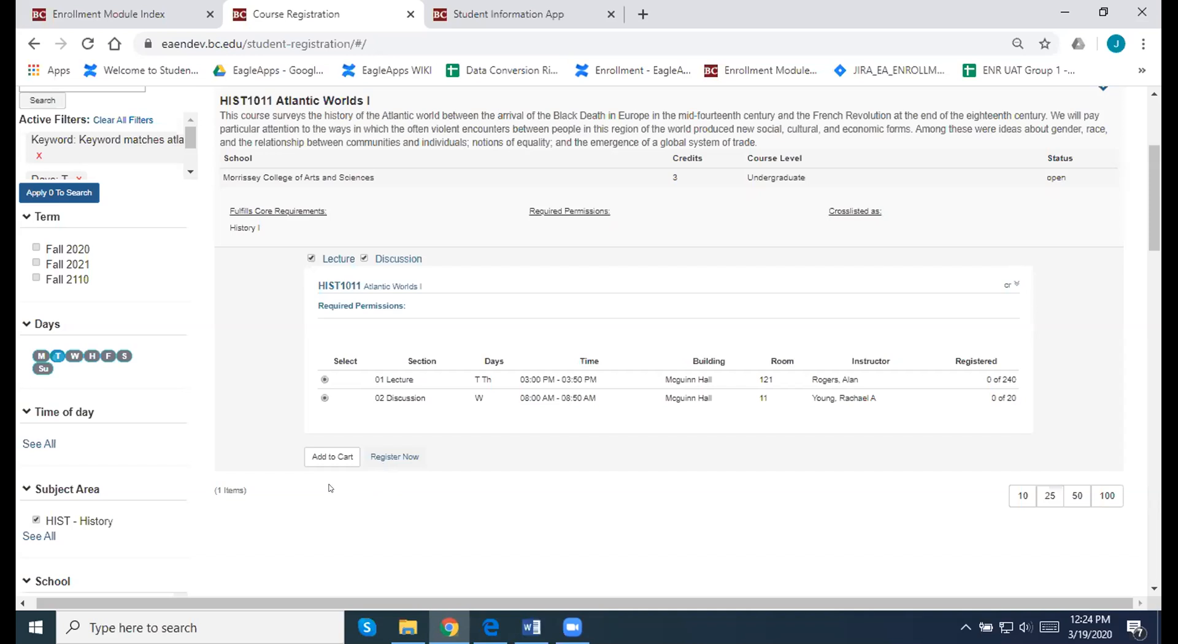
{"action": "left_click", "coordinate": [318, 452]}
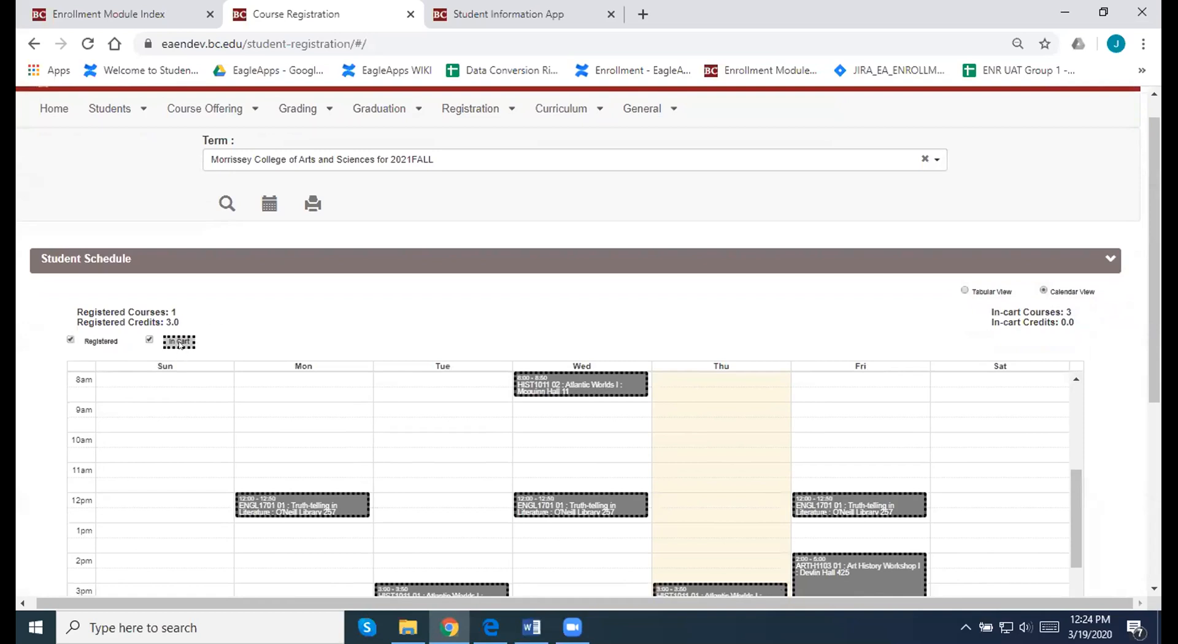
Step: Examine the weekly Student Schedule calendar and the Student Cart, and open the available actions for ARTH1103 01 Art History Workshop I
{"action": "scroll", "coordinate": [399, 318], "scroll_direction": "down", "scroll_amount": 1}
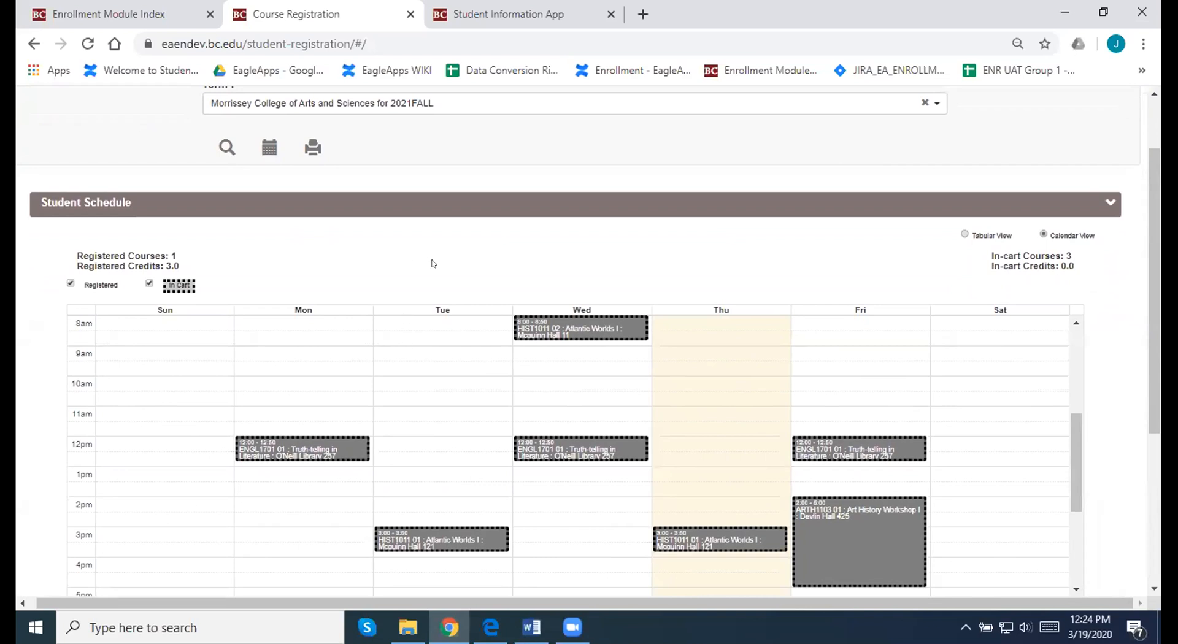
{"action": "scroll", "coordinate": [433, 263], "scroll_direction": "down", "scroll_amount": 1}
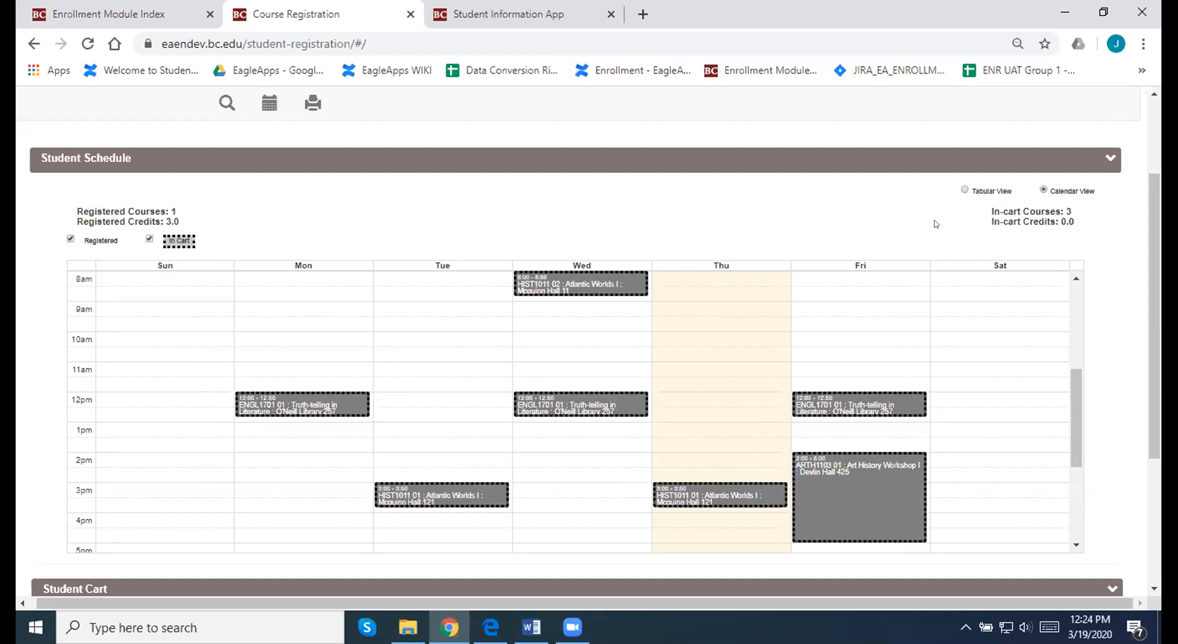
{"action": "scroll", "coordinate": [936, 224], "scroll_direction": "up", "scroll_amount": 1}
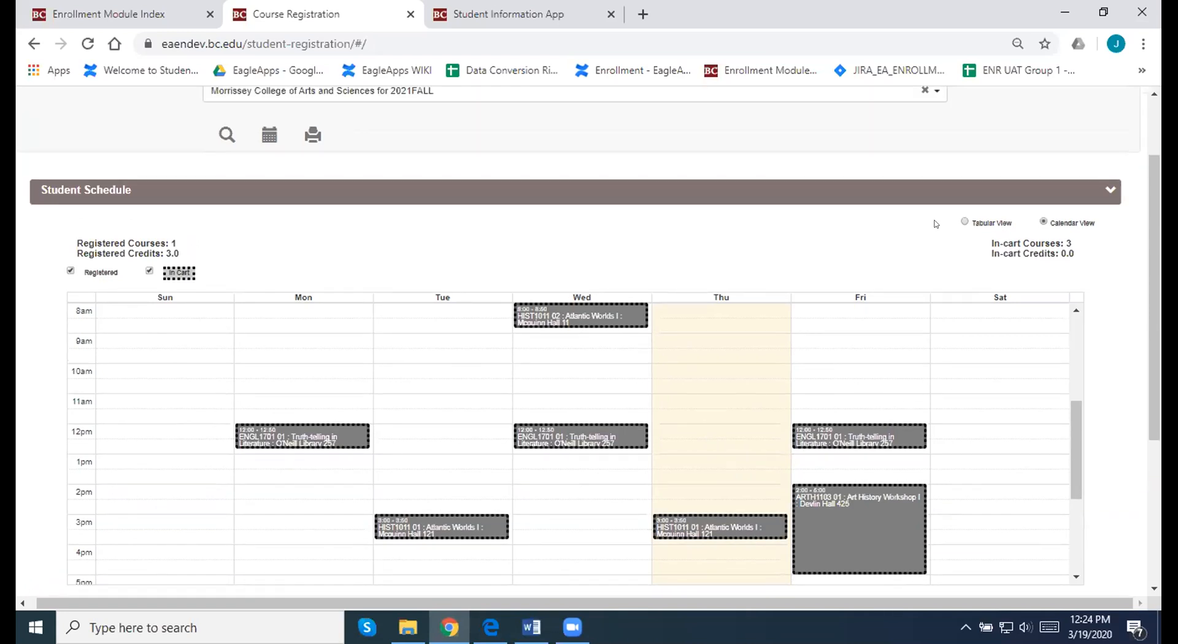
{"action": "scroll", "coordinate": [936, 224], "scroll_direction": "down", "scroll_amount": 5}
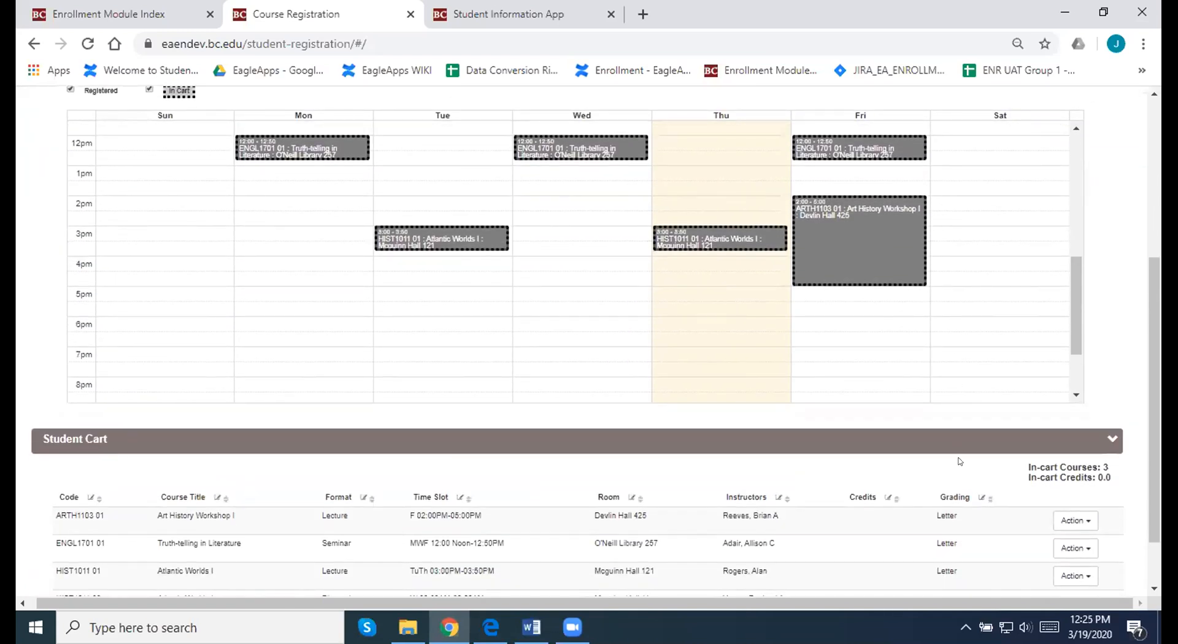
{"action": "scroll", "coordinate": [960, 462], "scroll_direction": "down", "scroll_amount": 2}
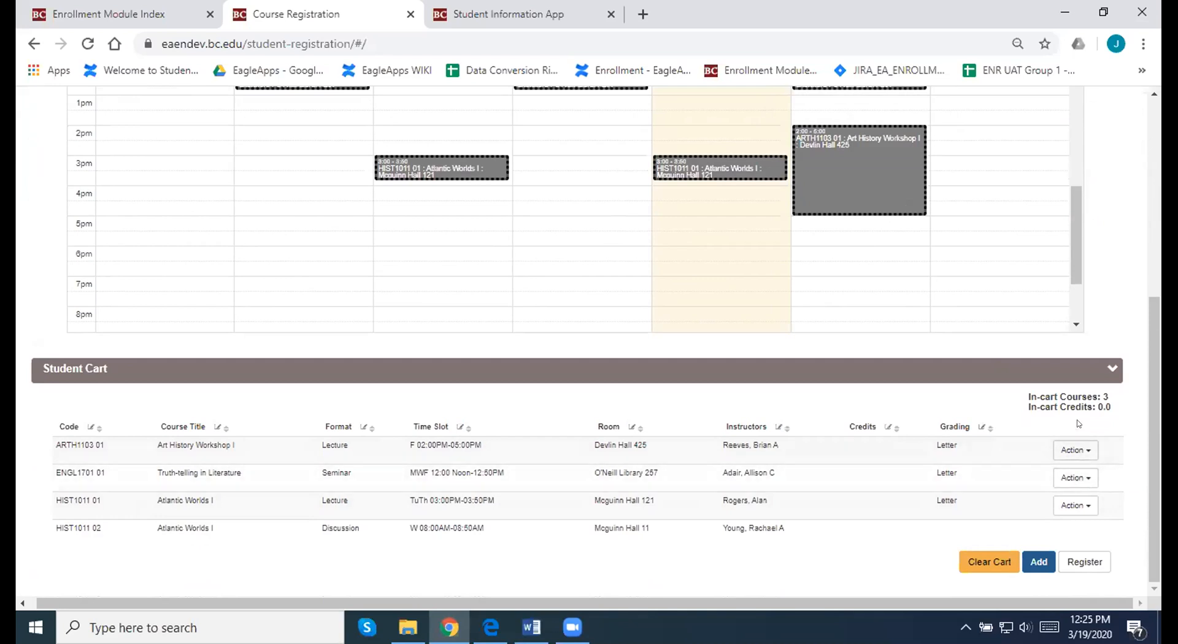
{"action": "left_click", "coordinate": [1082, 449]}
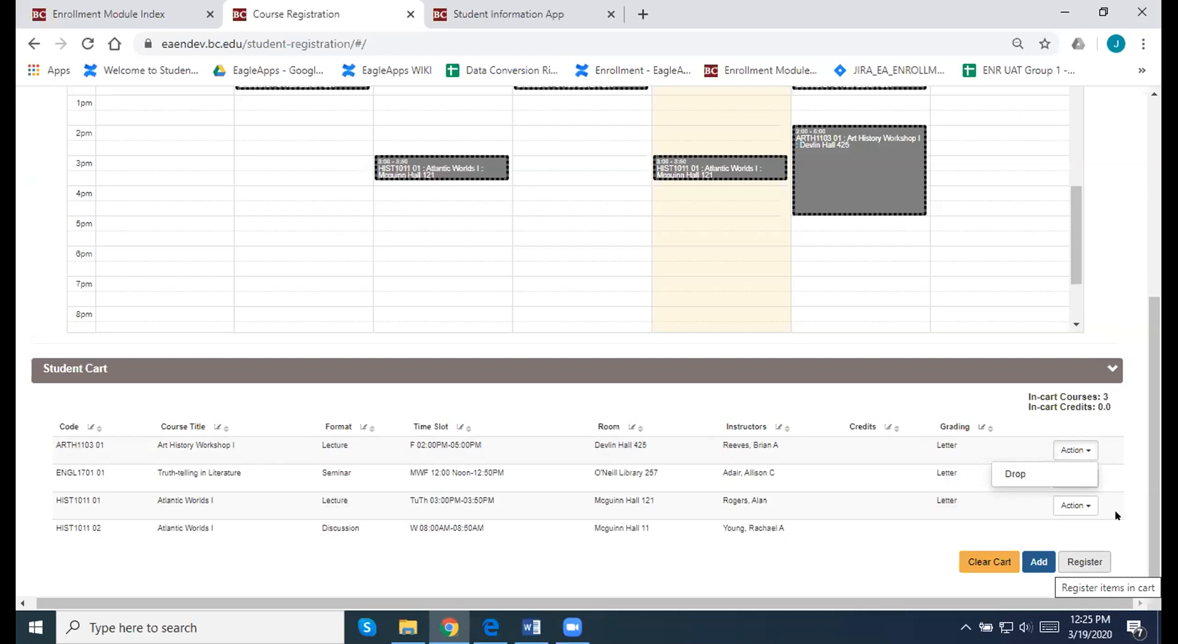
Step: Return from the student schedule to the course search page
{"action": "scroll", "coordinate": [919, 379], "scroll_direction": "up", "scroll_amount": 10}
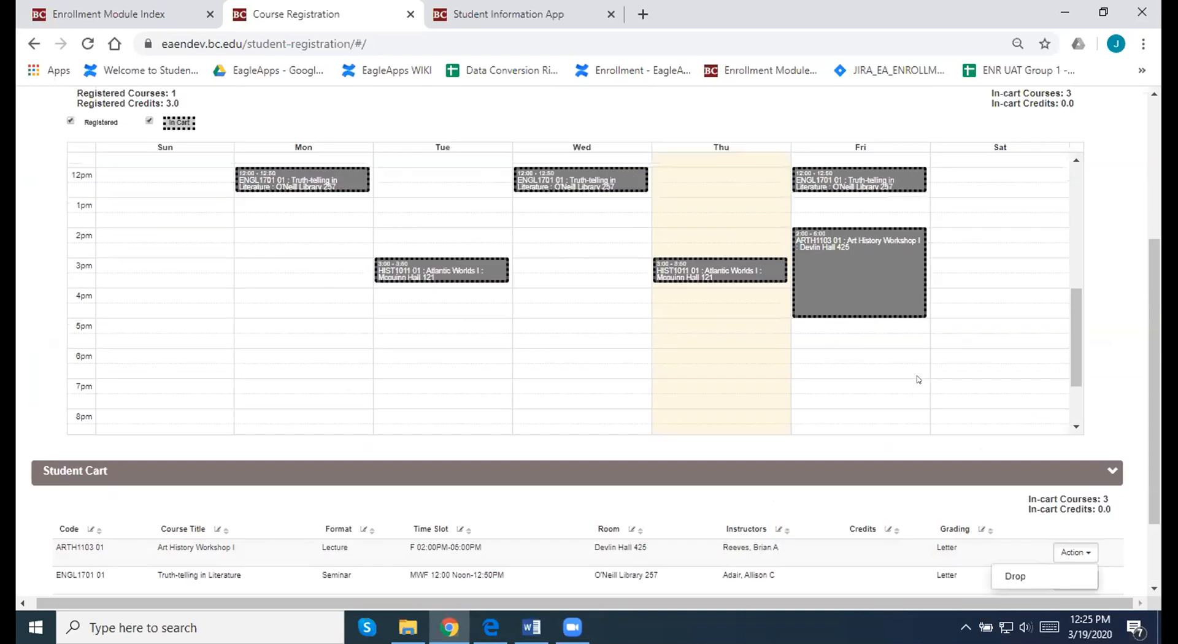
{"action": "scroll", "coordinate": [1103, 218], "scroll_direction": "up", "scroll_amount": 2}
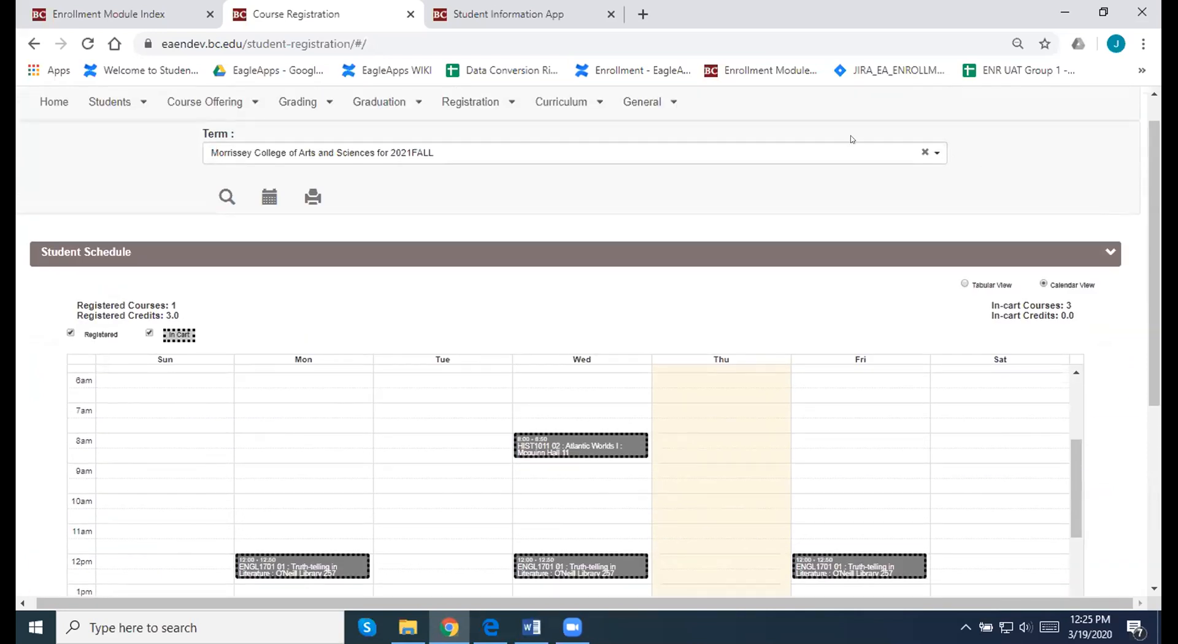
{"action": "left_click", "coordinate": [227, 196]}
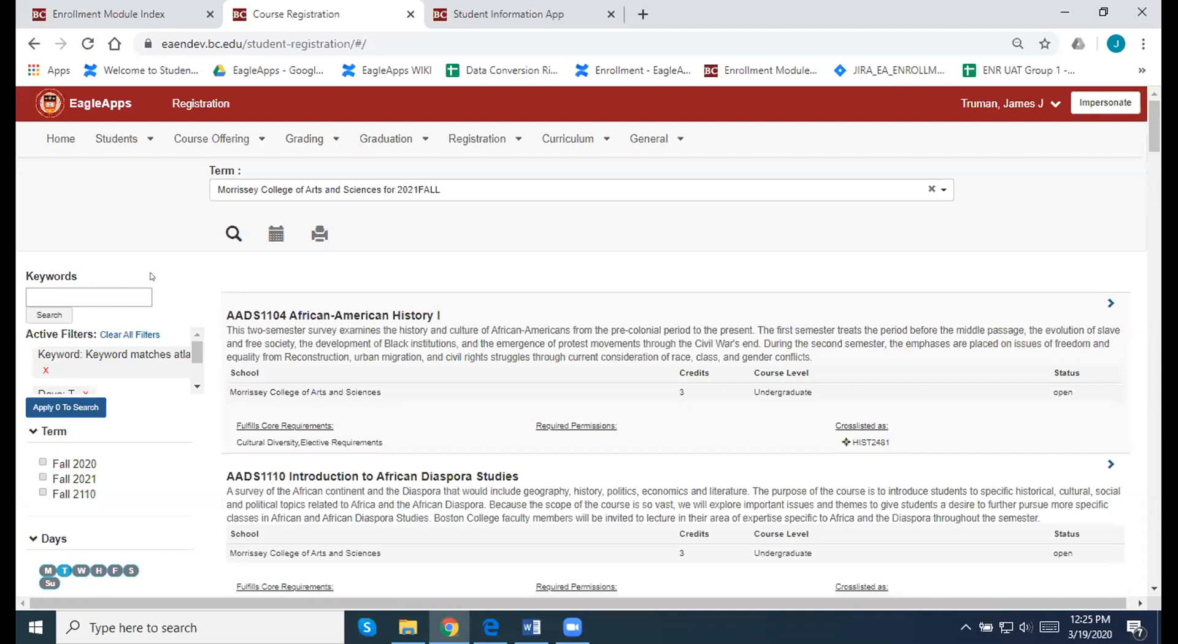
Step: Clear all active filters from the course search
{"action": "left_click", "coordinate": [129, 334]}
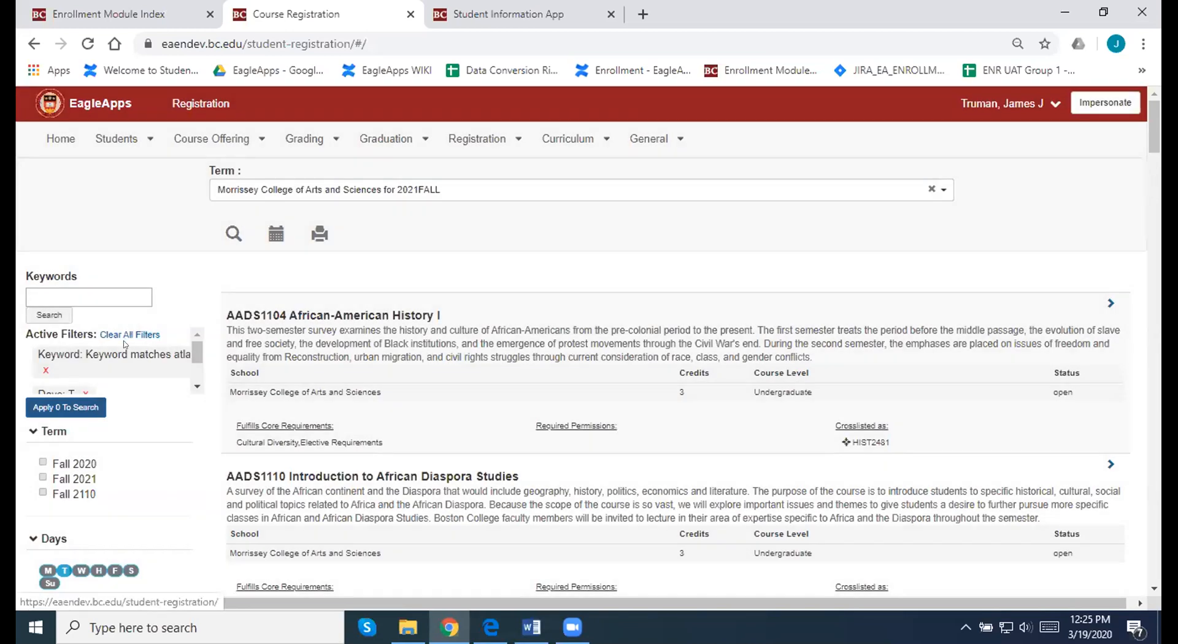
{"action": "mouse_move", "coordinate": [194, 360]}
{"action": "left_mouse_down"}
{"action": "mouse_move", "coordinate": [195, 383]}
{"action": "mouse_move", "coordinate": [194, 353]}
{"action": "left_mouse_up"}
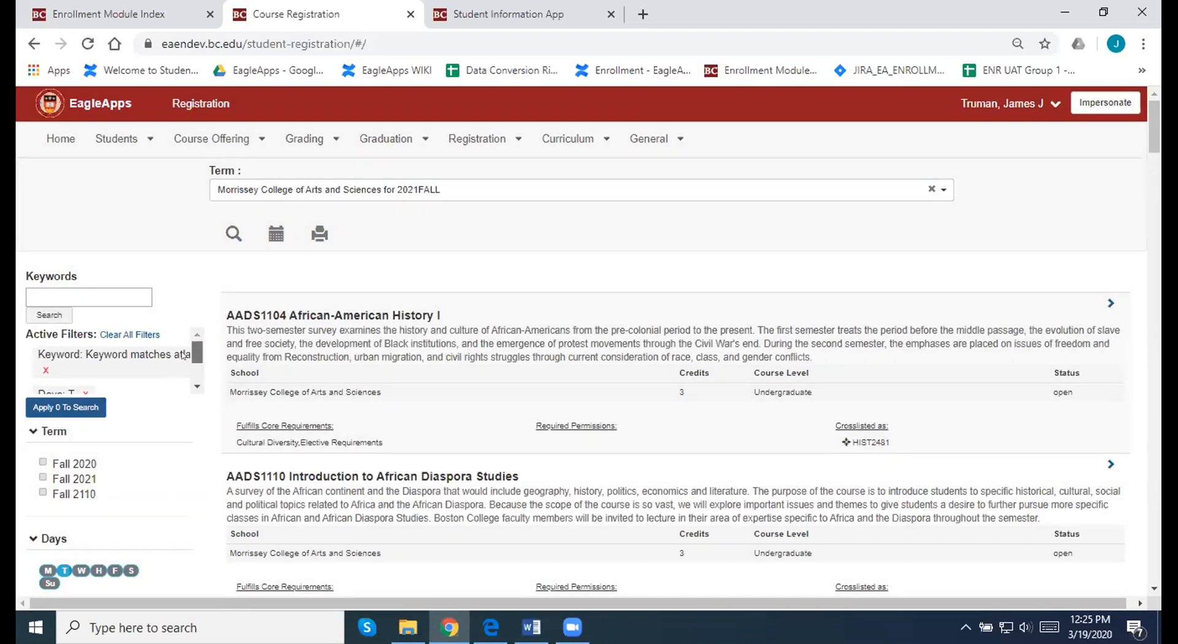
{"action": "left_click", "coordinate": [117, 334]}
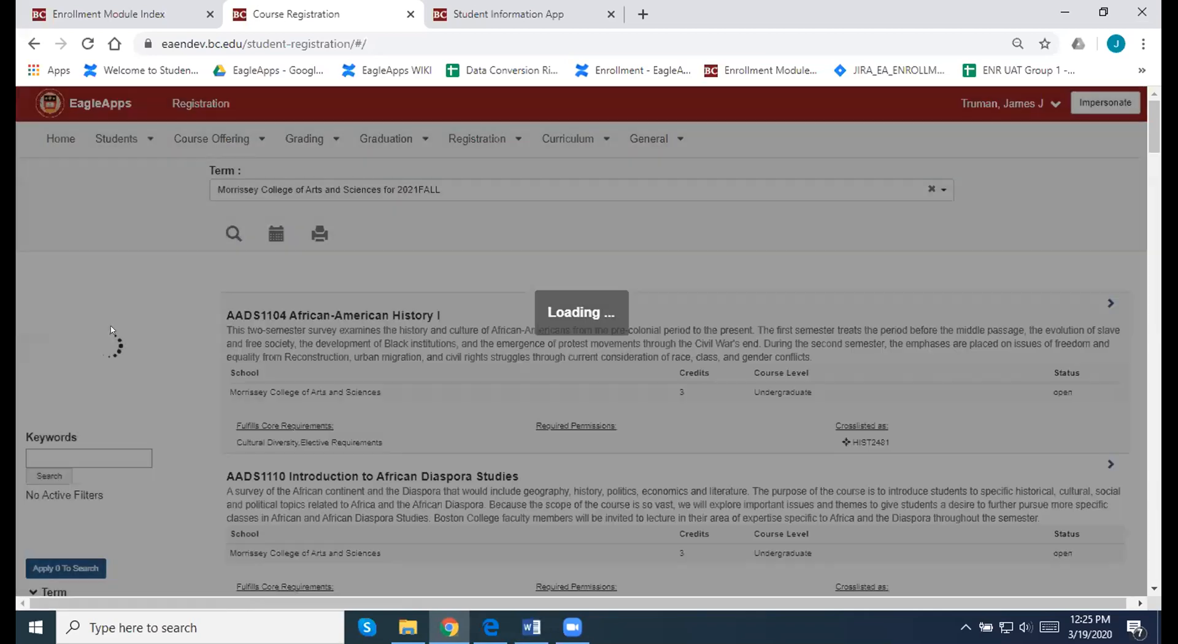
Step: Examine the available course search filters, from Term, Days and School through Credits, Status, Fulfills Requirements and Delivery Method
{"action": "scroll", "coordinate": [129, 360], "scroll_direction": "down", "scroll_amount": 2}
{"action": "scroll", "coordinate": [129, 360], "scroll_direction": "down", "scroll_amount": 2}
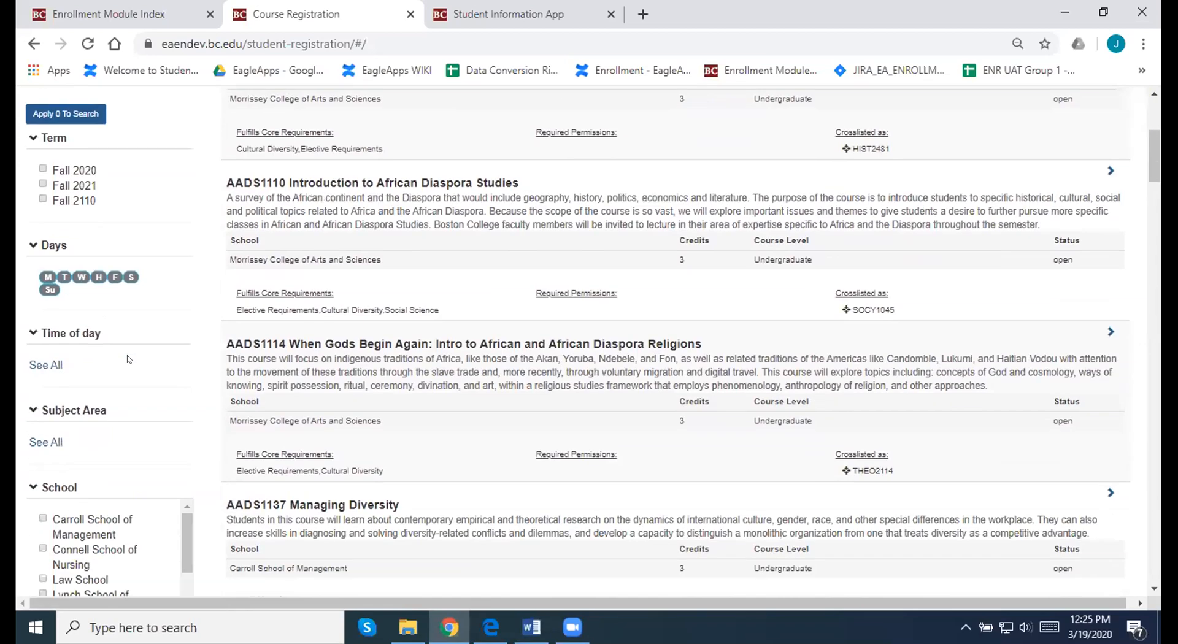
{"action": "scroll", "coordinate": [129, 360], "scroll_direction": "down", "scroll_amount": 3}
{"action": "scroll", "coordinate": [128, 360], "scroll_direction": "down", "scroll_amount": 3}
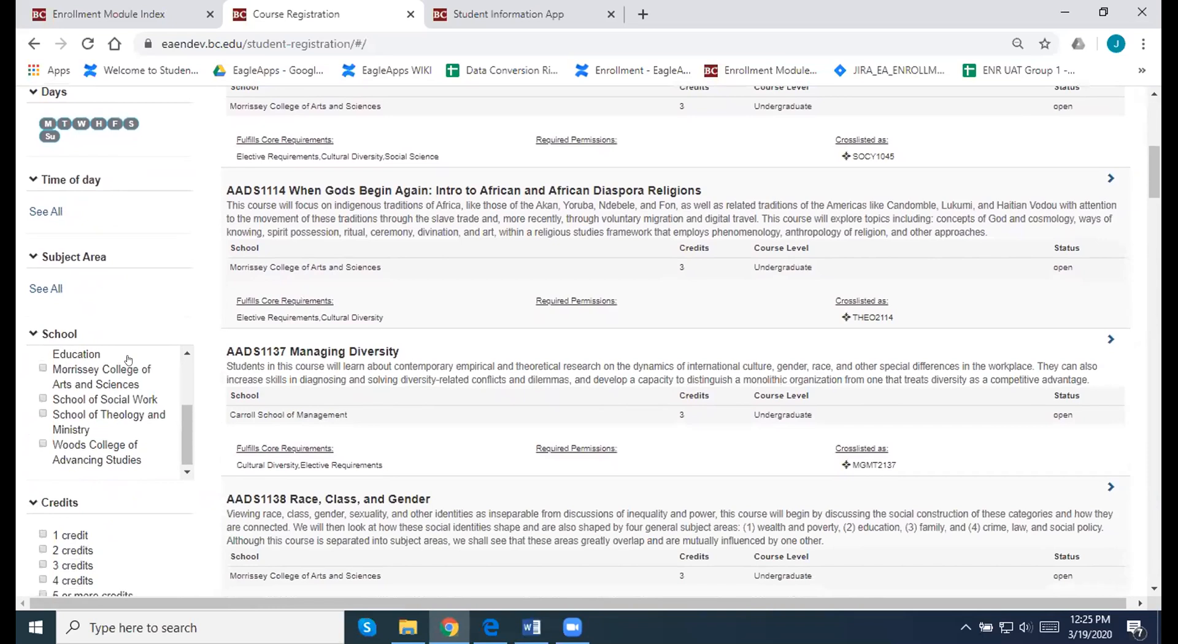
{"action": "scroll", "coordinate": [154, 274], "scroll_direction": "down", "scroll_amount": 7}
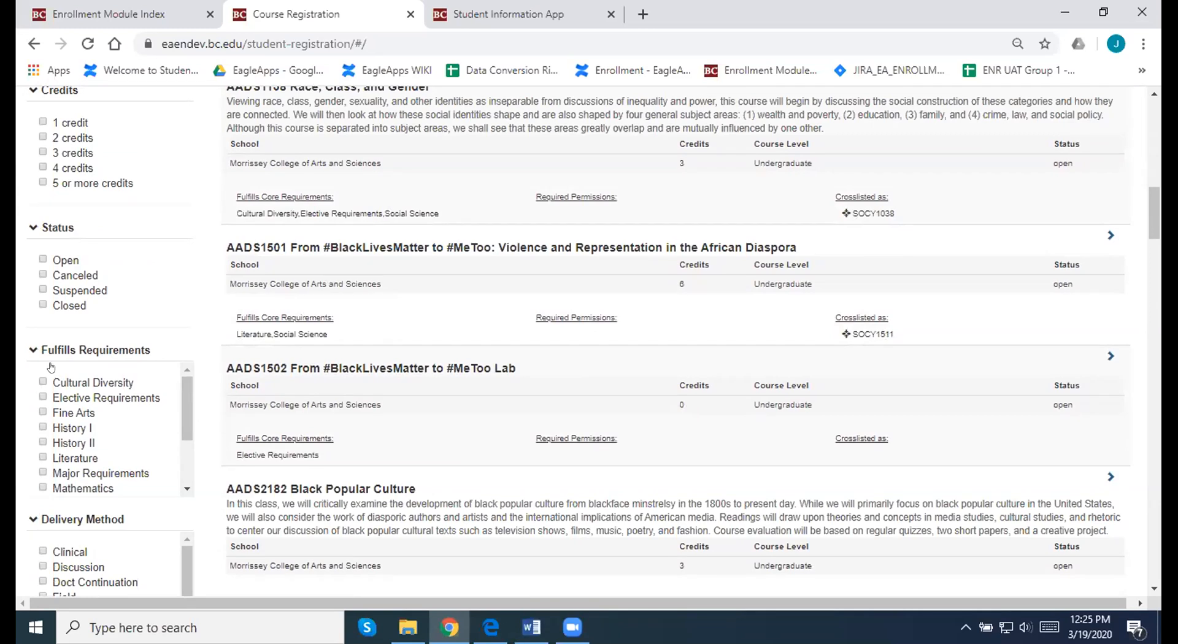
{"action": "scroll", "coordinate": [123, 258], "scroll_direction": "up", "scroll_amount": 8}
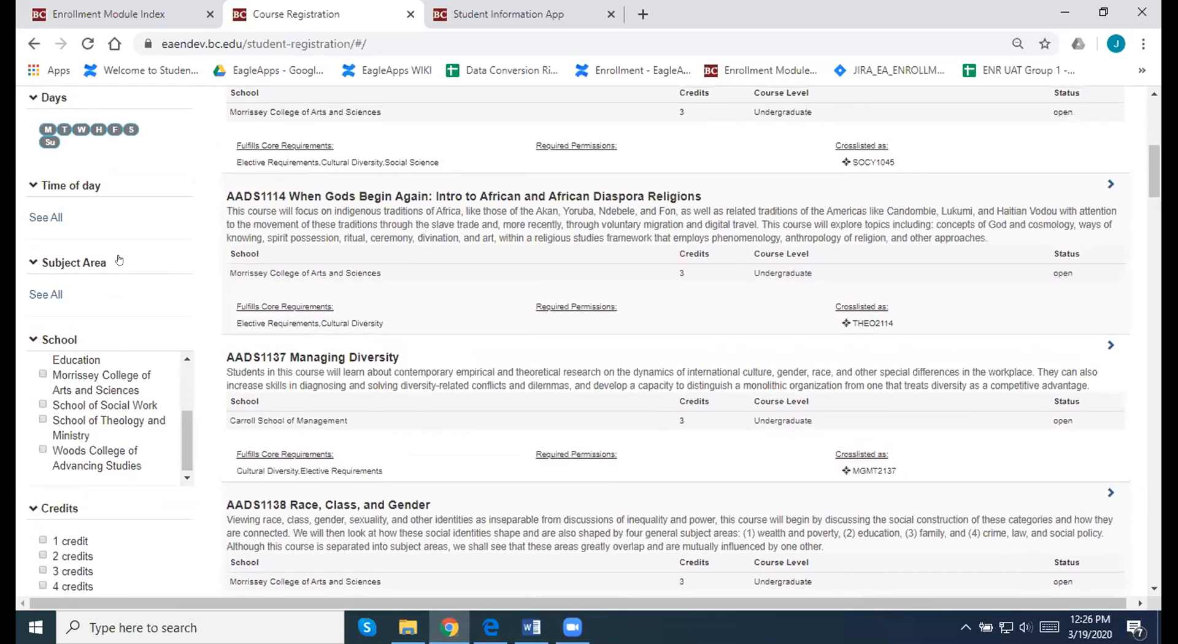
{"action": "scroll", "coordinate": [119, 260], "scroll_direction": "up", "scroll_amount": 4}
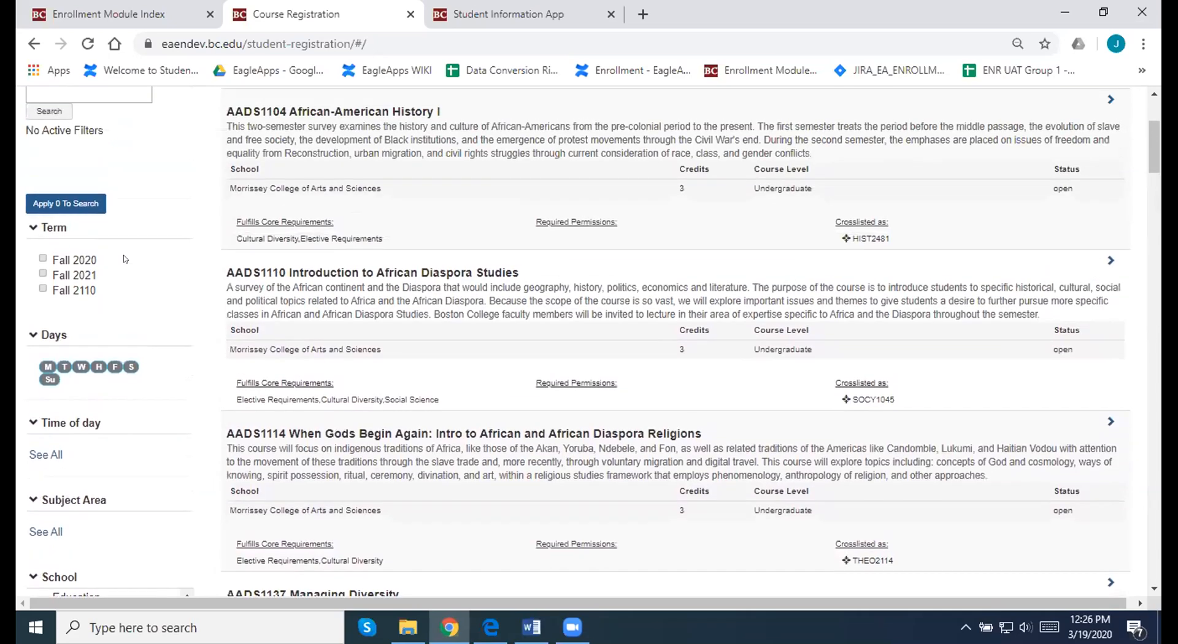
{"action": "scroll", "coordinate": [123, 258], "scroll_direction": "down", "scroll_amount": 12}
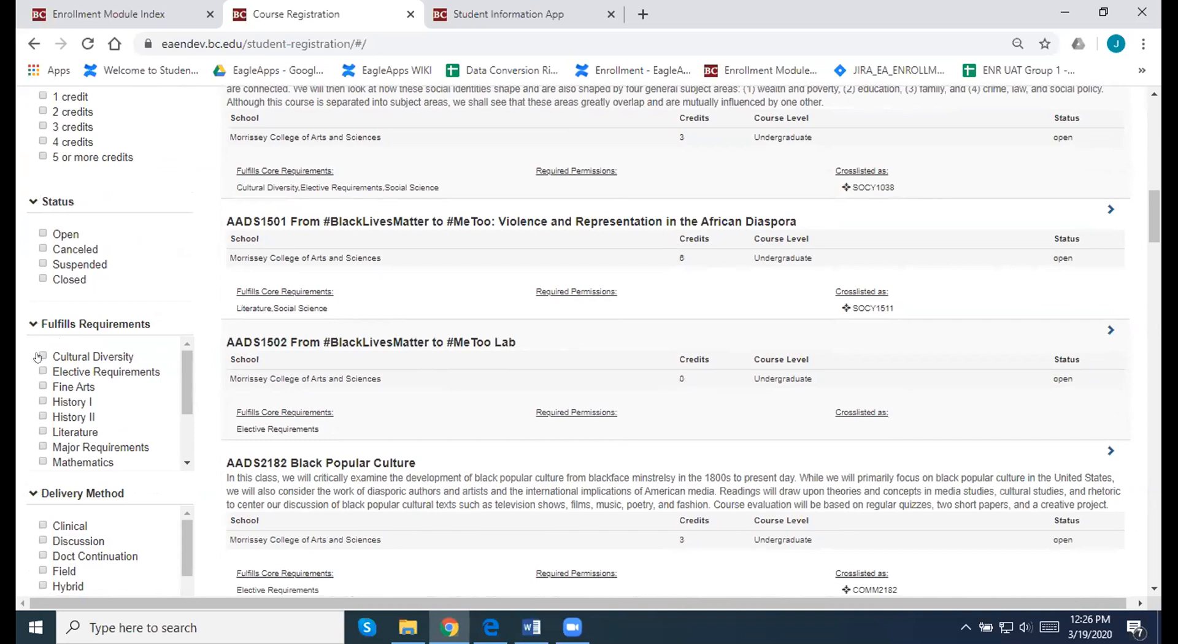
Step: Filter the course search to courses that fulfill the Cultural Diversity requirement
{"action": "left_click", "coordinate": [41, 356]}
{"action": "scroll", "coordinate": [164, 287], "scroll_direction": "up", "scroll_amount": 12}
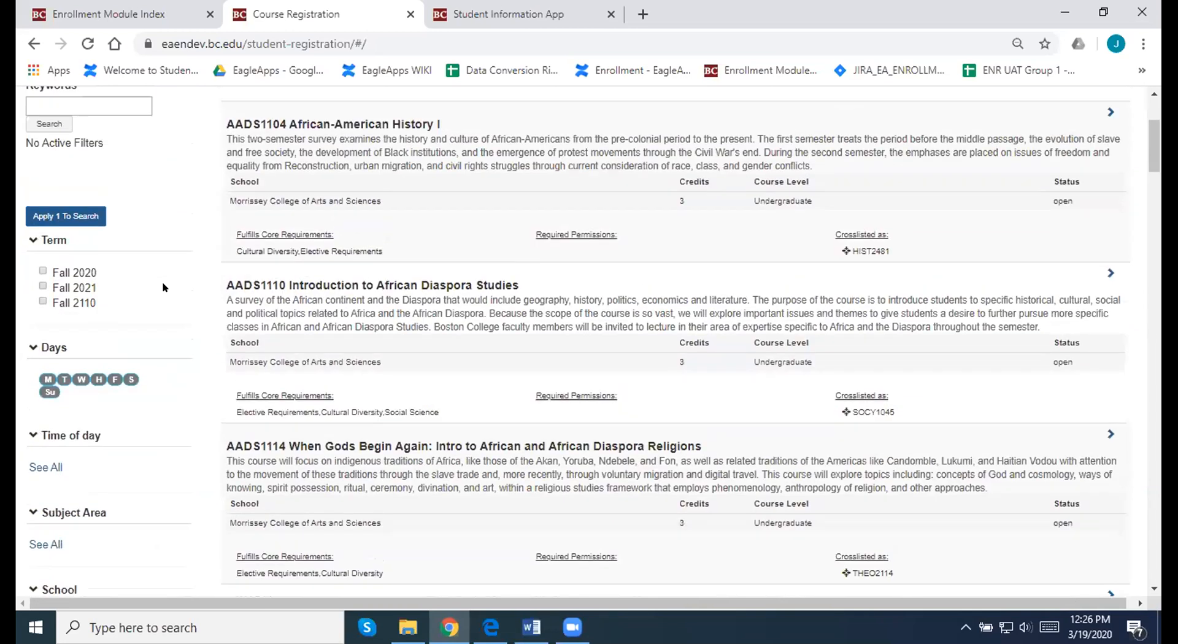
{"action": "left_click", "coordinate": [48, 315]}
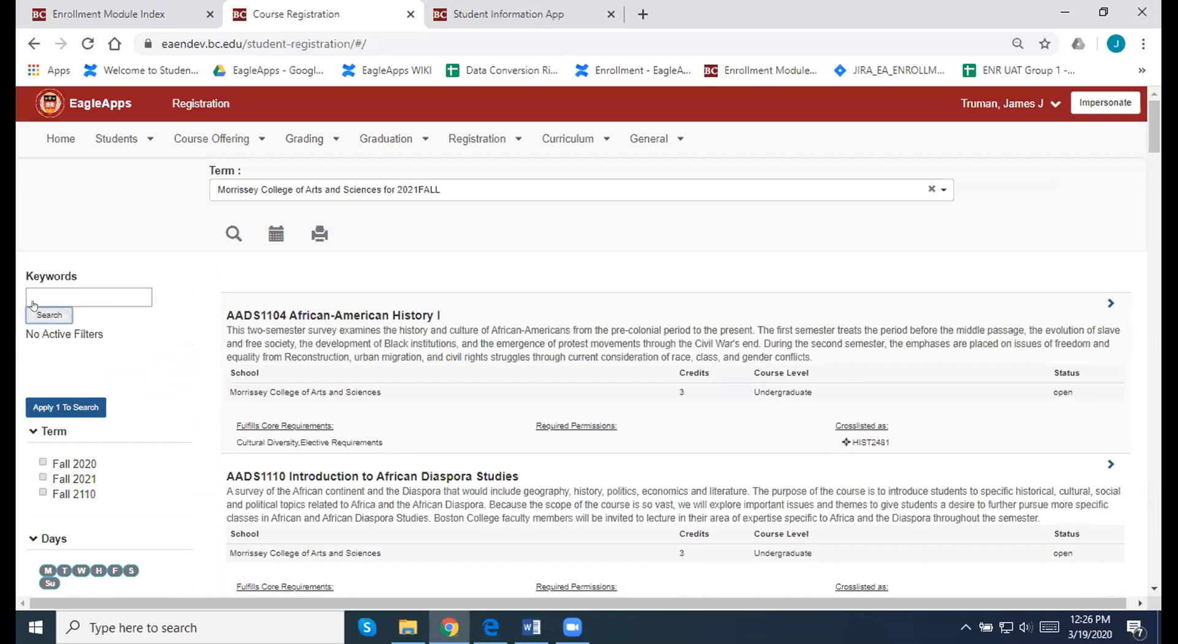
{"action": "scroll", "coordinate": [88, 451], "scroll_direction": "down", "scroll_amount": 12}
{"action": "left_click", "coordinate": [36, 516]}
{"action": "left_click", "coordinate": [35, 517]}
{"action": "left_click", "coordinate": [35, 502]}
{"action": "scroll", "coordinate": [61, 367], "scroll_direction": "up", "scroll_amount": 15}
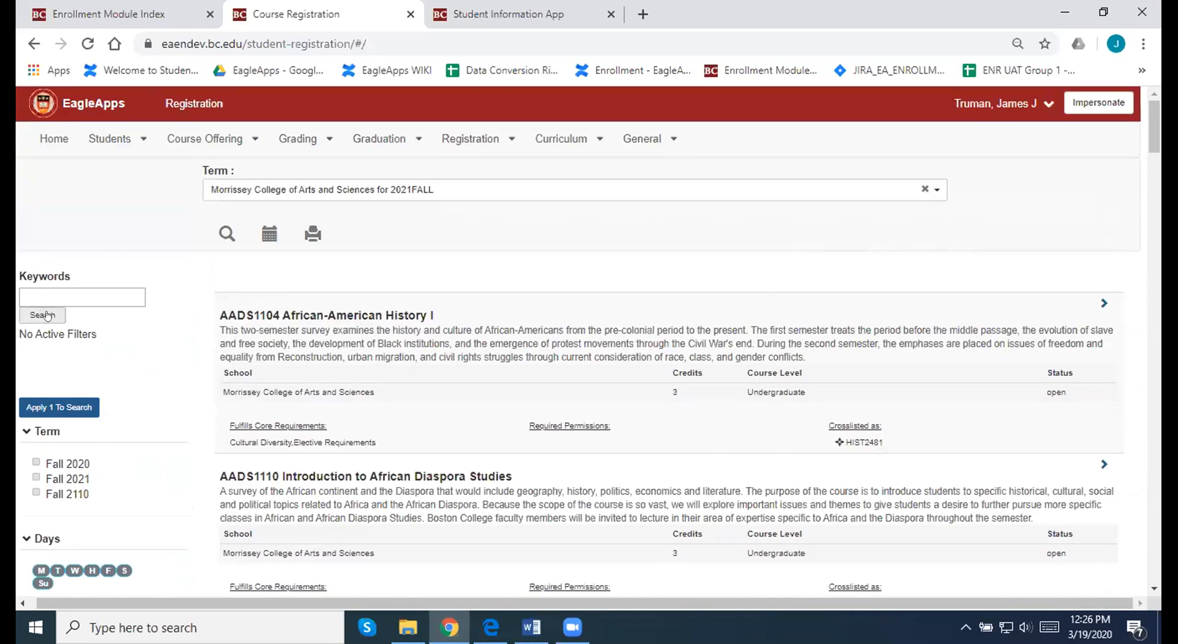
{"action": "left_click", "coordinate": [64, 406]}
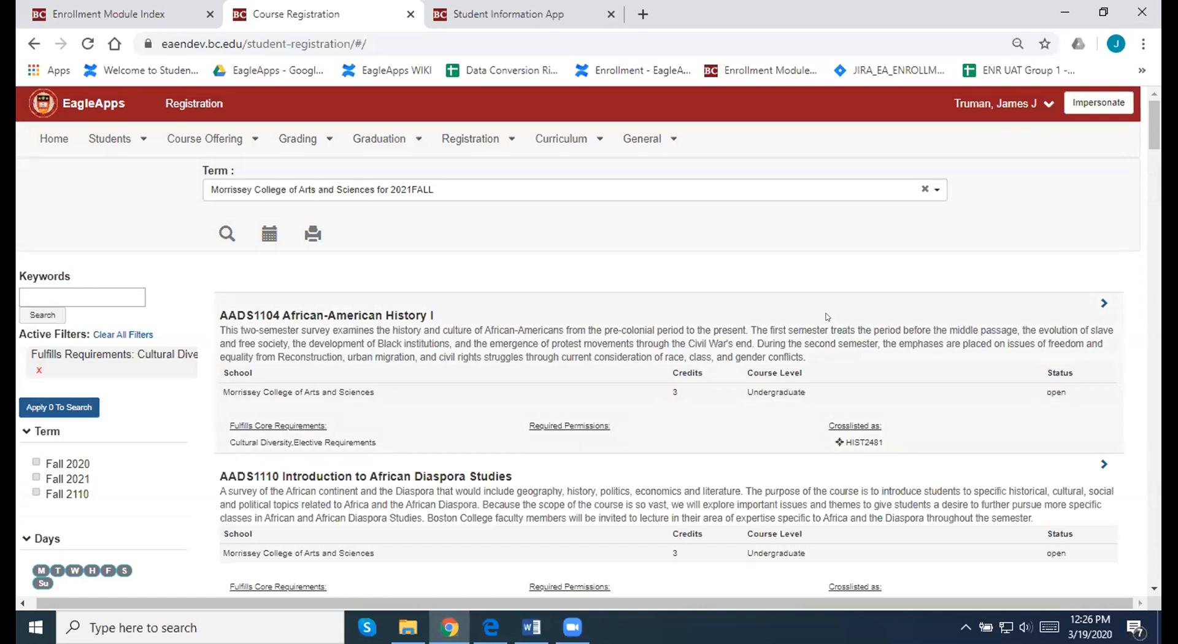
Step: Add HIST2481 section 01 Lecture, listed under AADS1104 African-American History I, to the cart and review the weekly schedule calendar
{"action": "left_click", "coordinate": [1104, 303]}
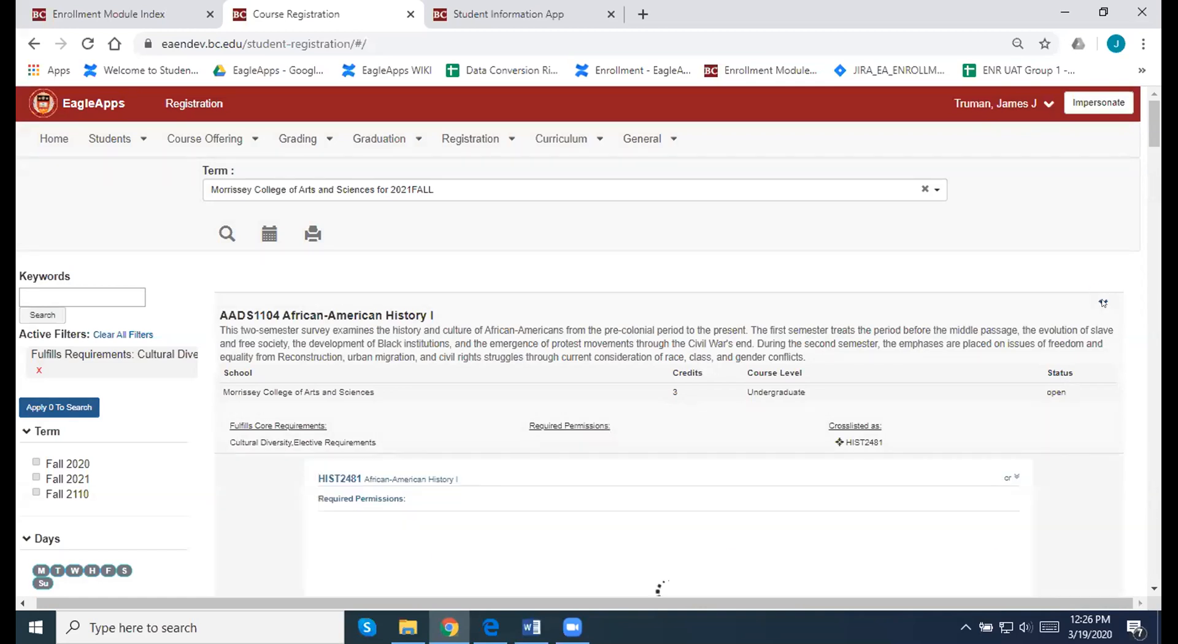
{"action": "scroll", "coordinate": [505, 436], "scroll_direction": "down", "scroll_amount": 2}
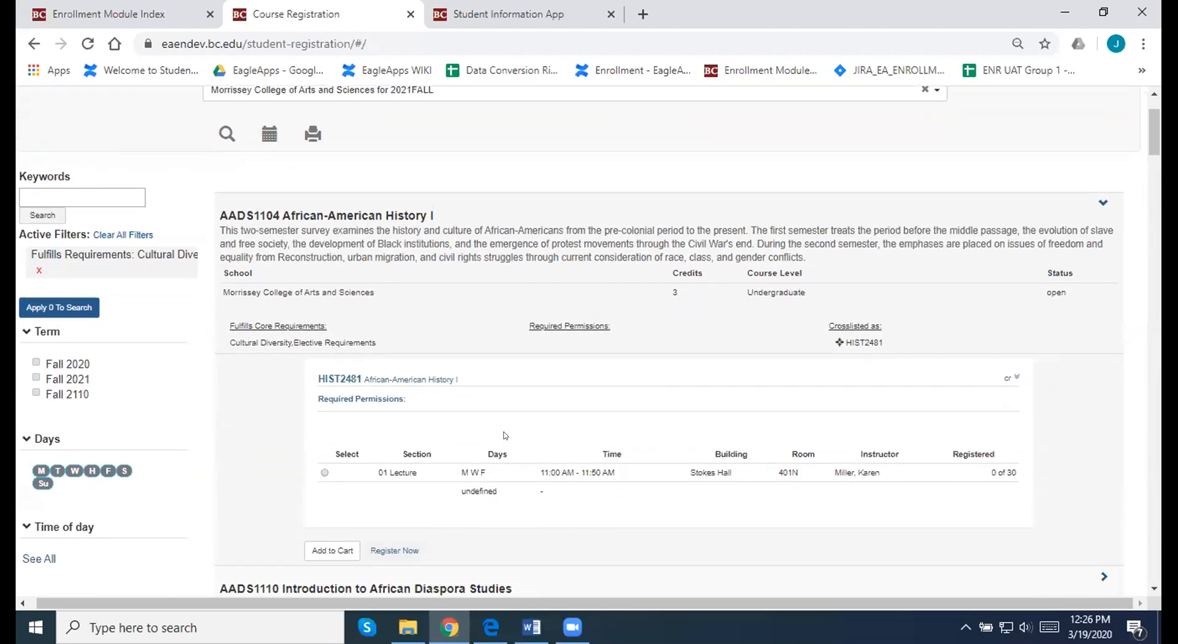
{"action": "left_click", "coordinate": [323, 473]}
{"action": "scroll", "coordinate": [459, 462], "scroll_direction": "down", "scroll_amount": 2}
{"action": "left_click", "coordinate": [309, 424]}
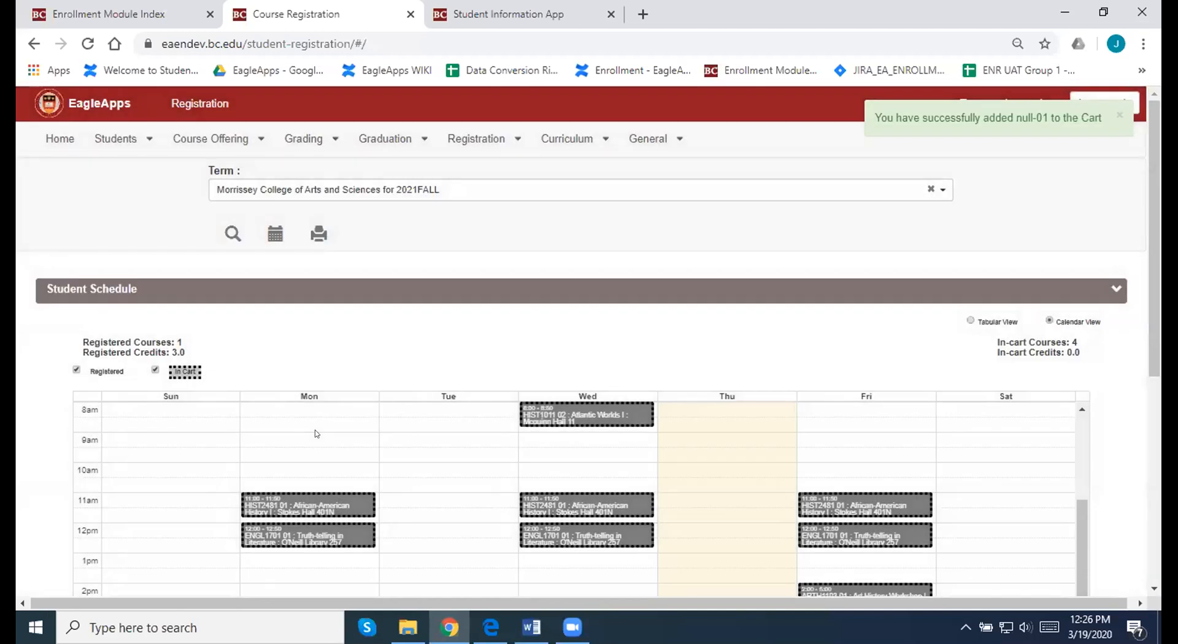
{"action": "scroll", "coordinate": [636, 447], "scroll_direction": "down", "scroll_amount": 3}
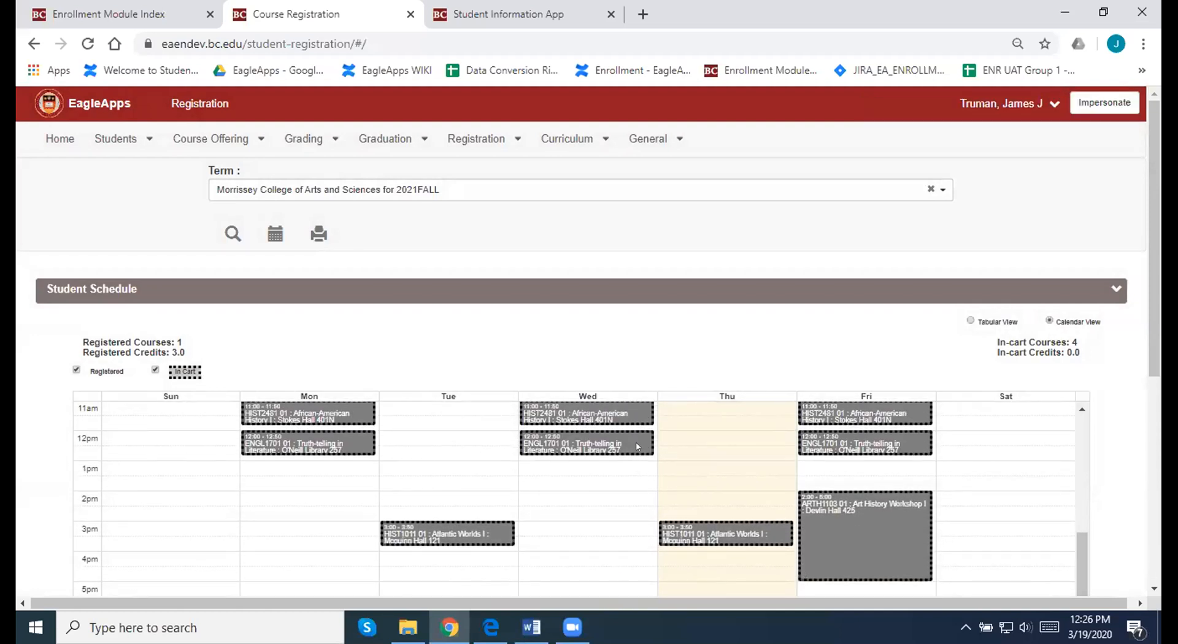
{"action": "scroll", "coordinate": [636, 447], "scroll_direction": "down", "scroll_amount": 10}
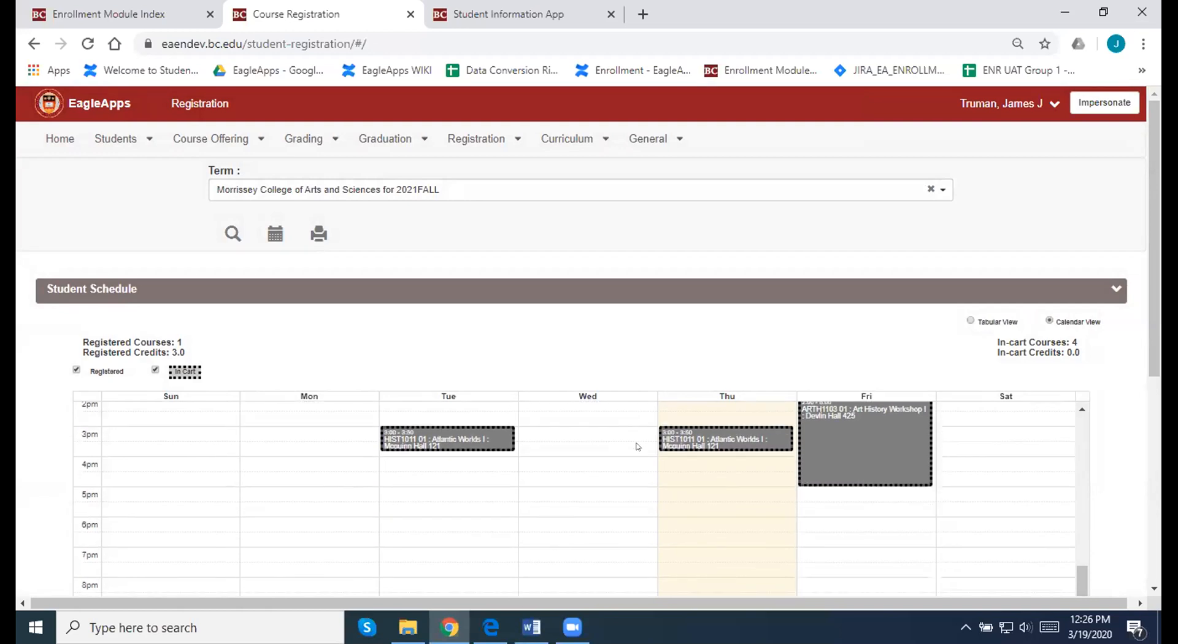